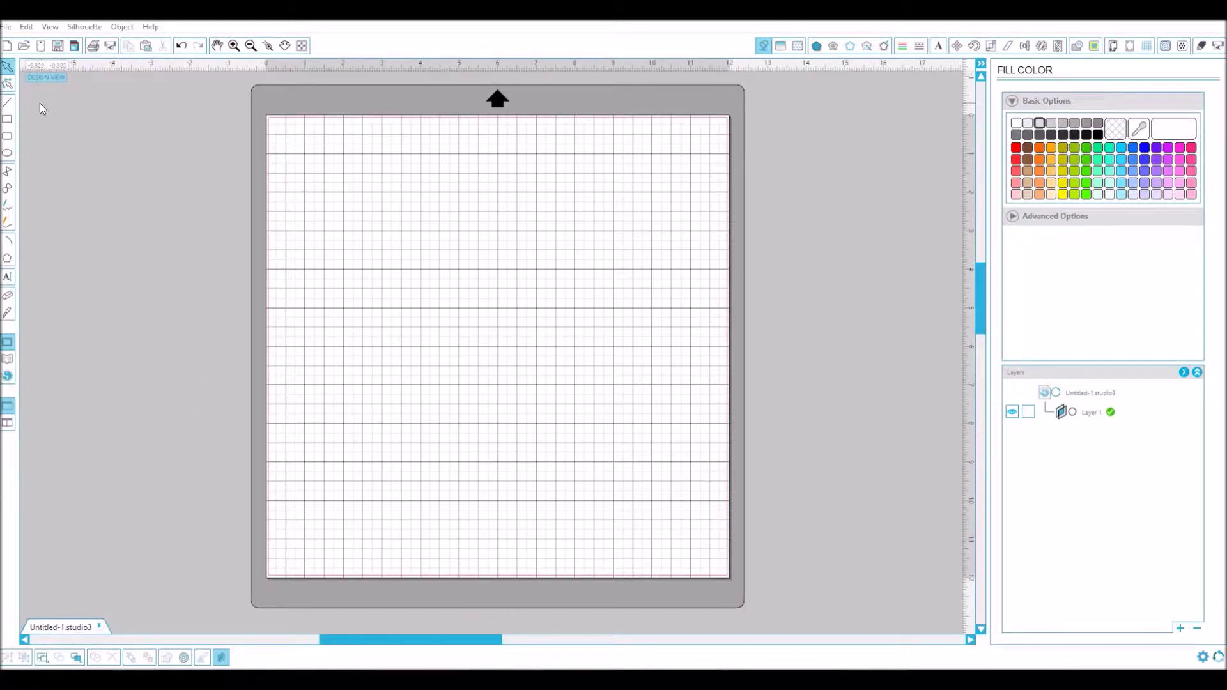
- Add a Regal-font letter W and enlarge it across the middle of the mat
left_click(7, 276)
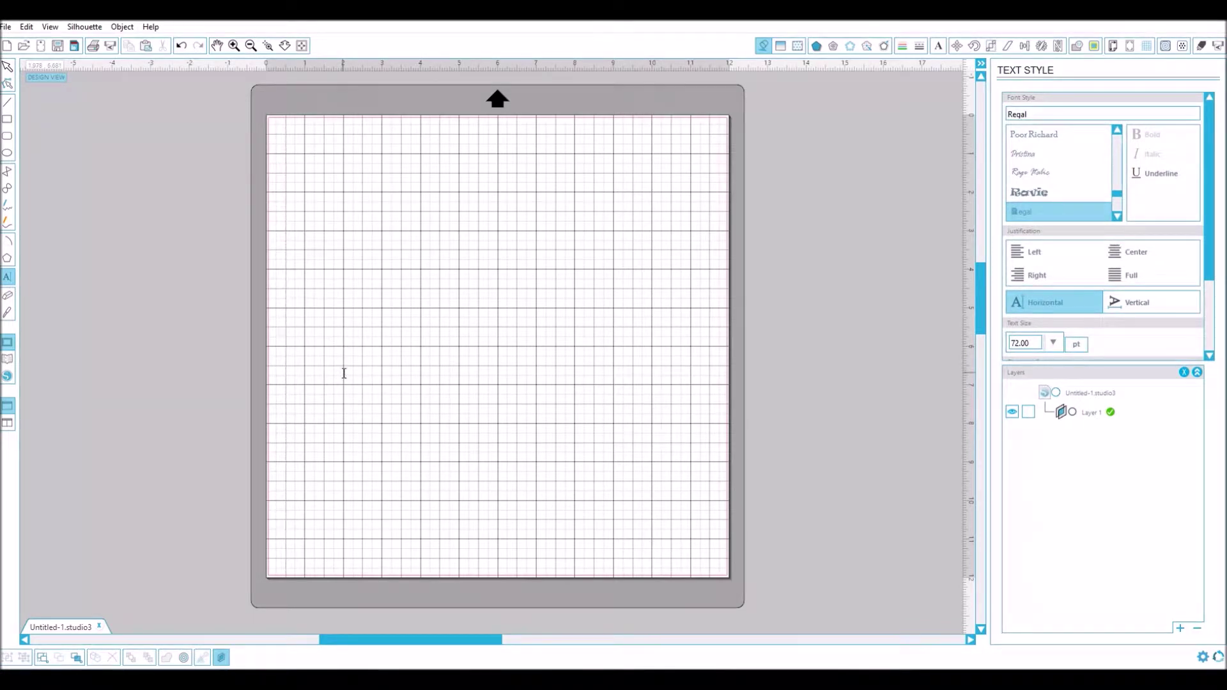
left_click(349, 310)
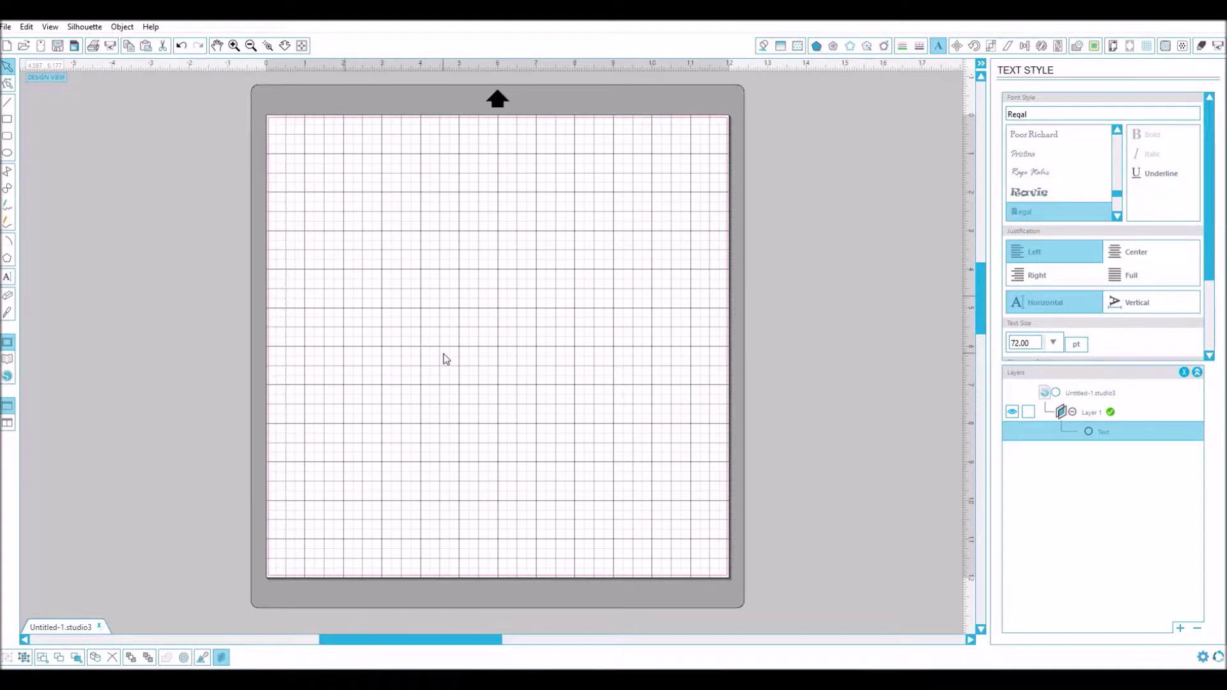
type("M")
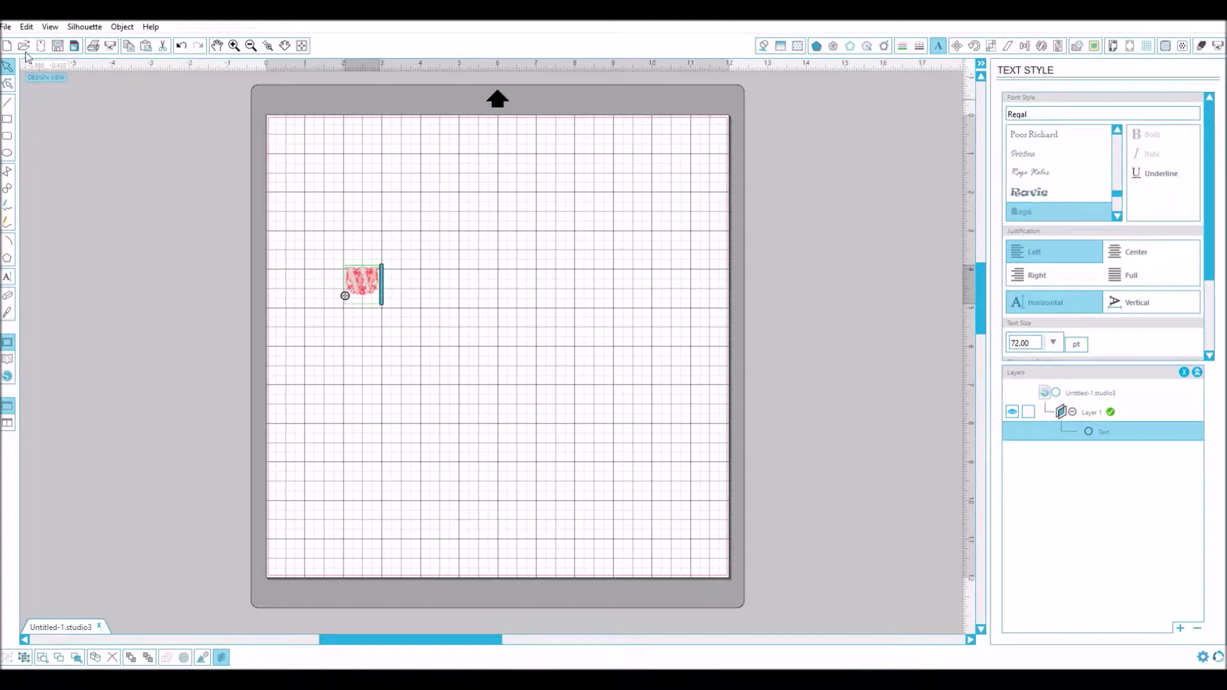
left_click(379, 295)
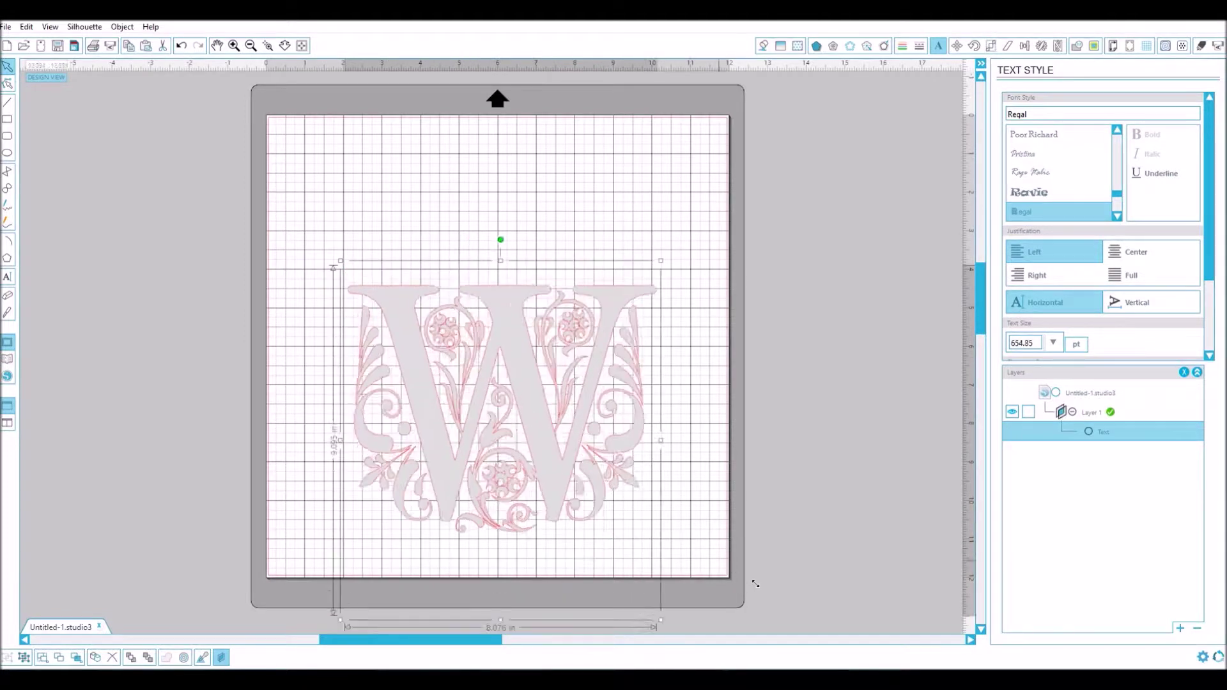
left_click_drag(386, 310, 676, 628)
left_click_drag(339, 260, 287, 202)
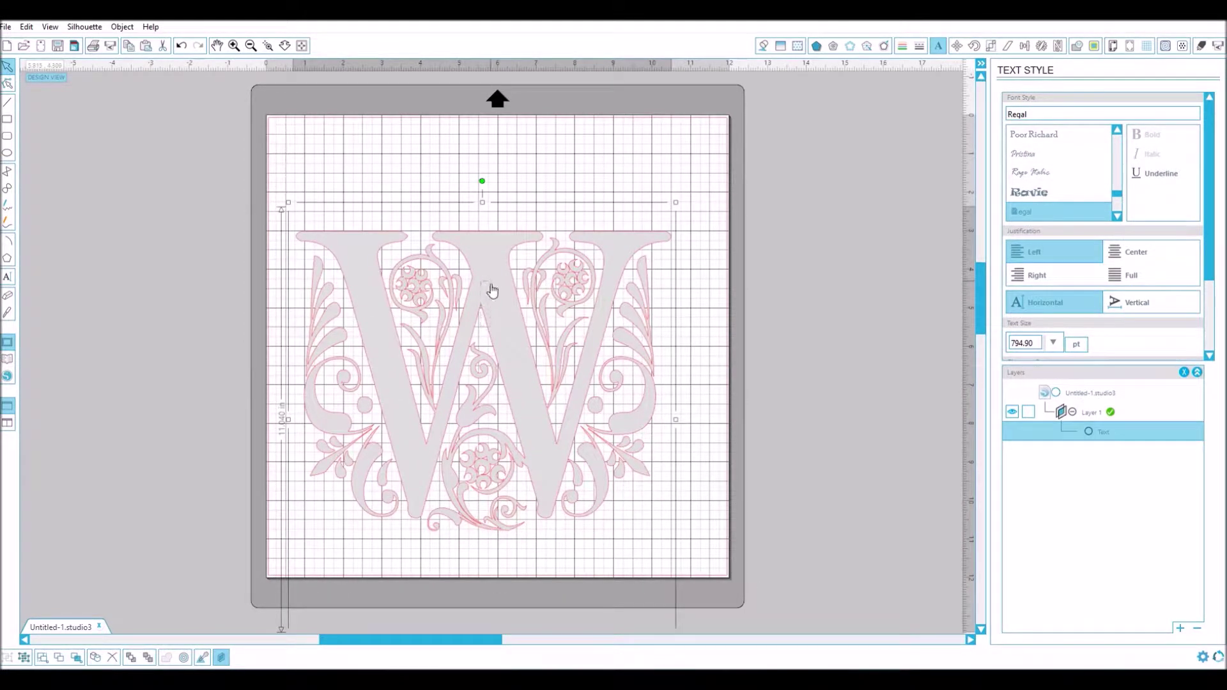
mouse_move(505, 321)
left_mouse_down()
mouse_move(509, 294)
mouse_move(517, 331)
left_mouse_up()
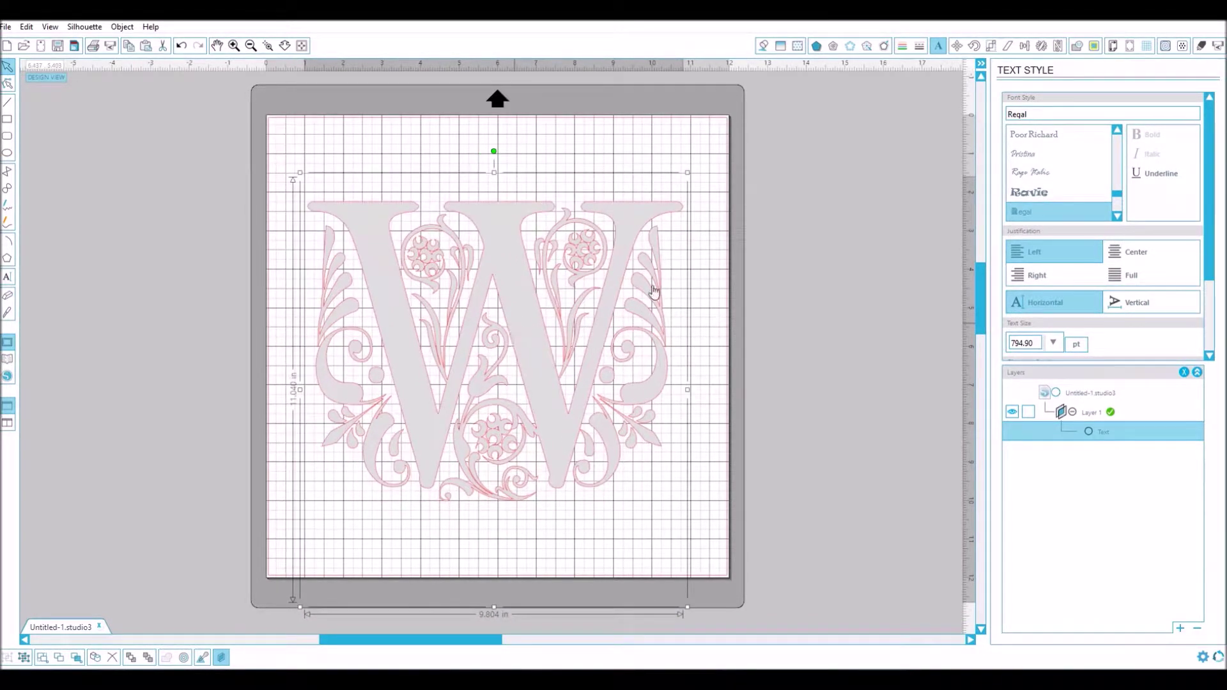
- Fill the W dark grey, then deselect it
left_click(764, 46)
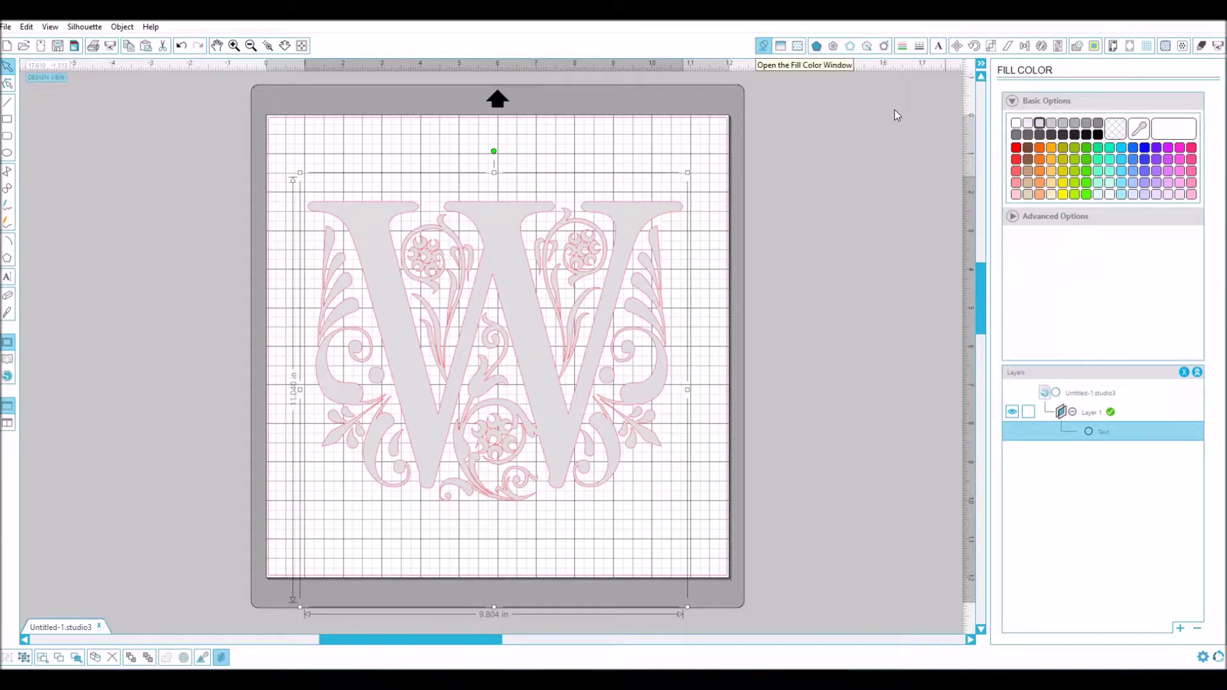
left_click(1067, 137)
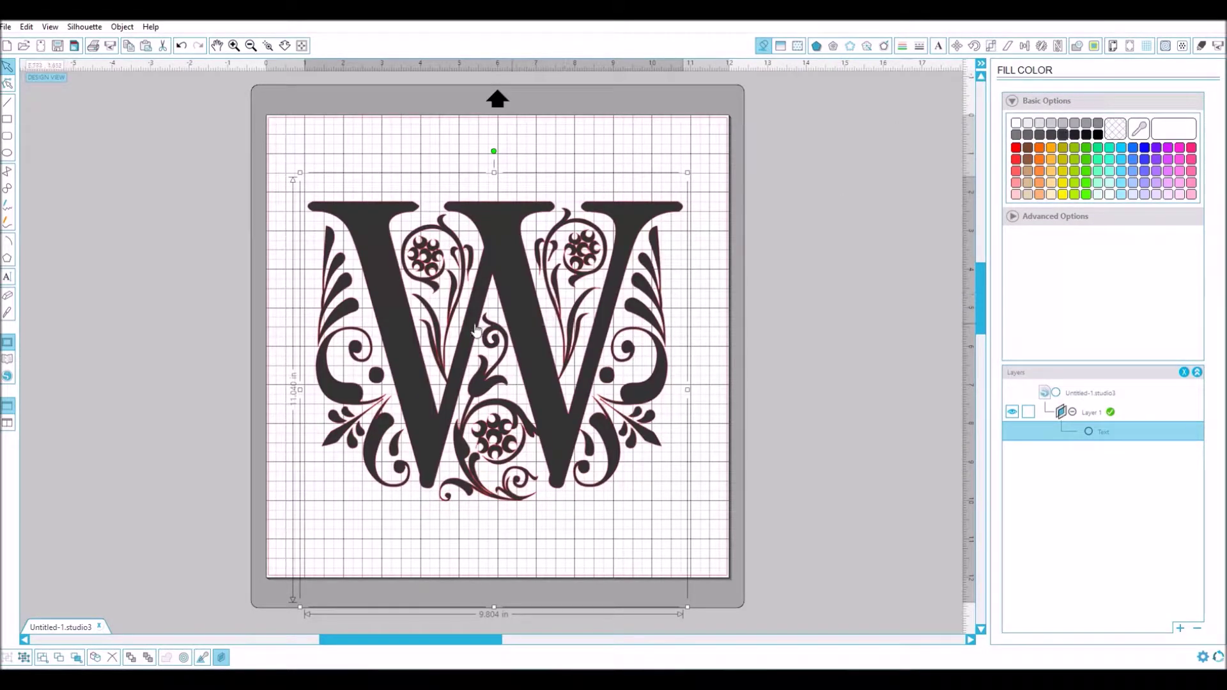
left_click(46, 159)
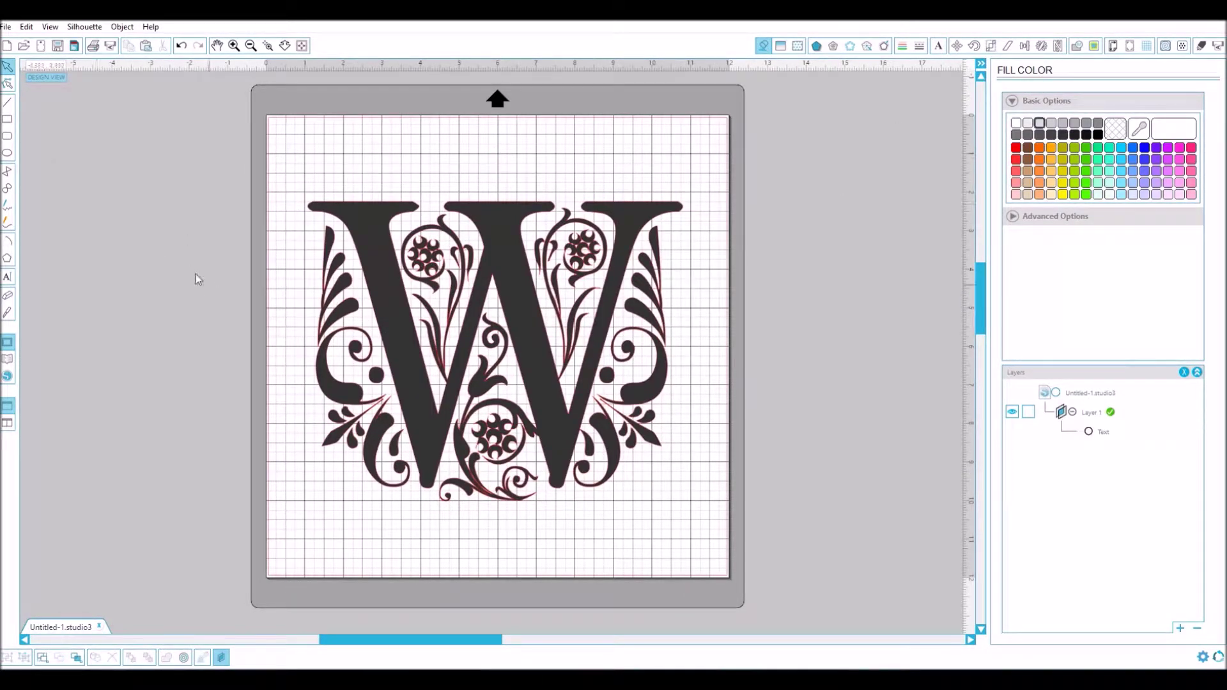
- Draw a thin rectangle across the W's upper part and marquee-select both shapes
left_click(9, 120)
left_click_drag(286, 312, 722, 320)
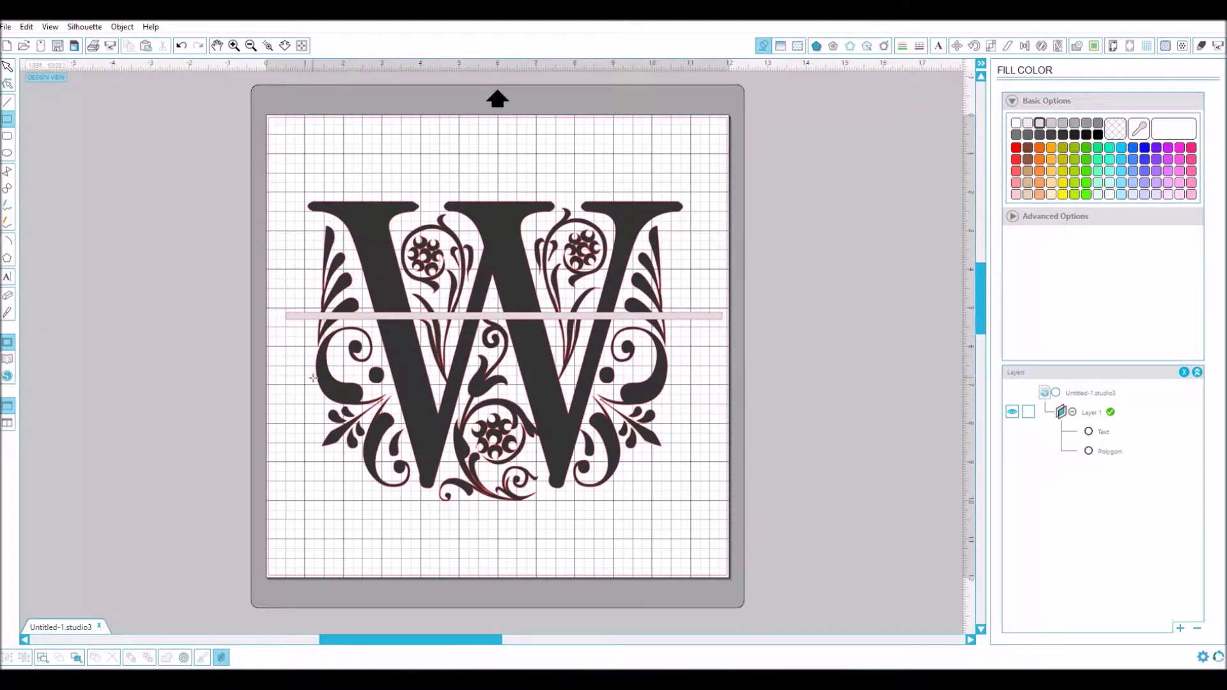
left_click(7, 65)
left_click_drag(280, 189, 721, 535)
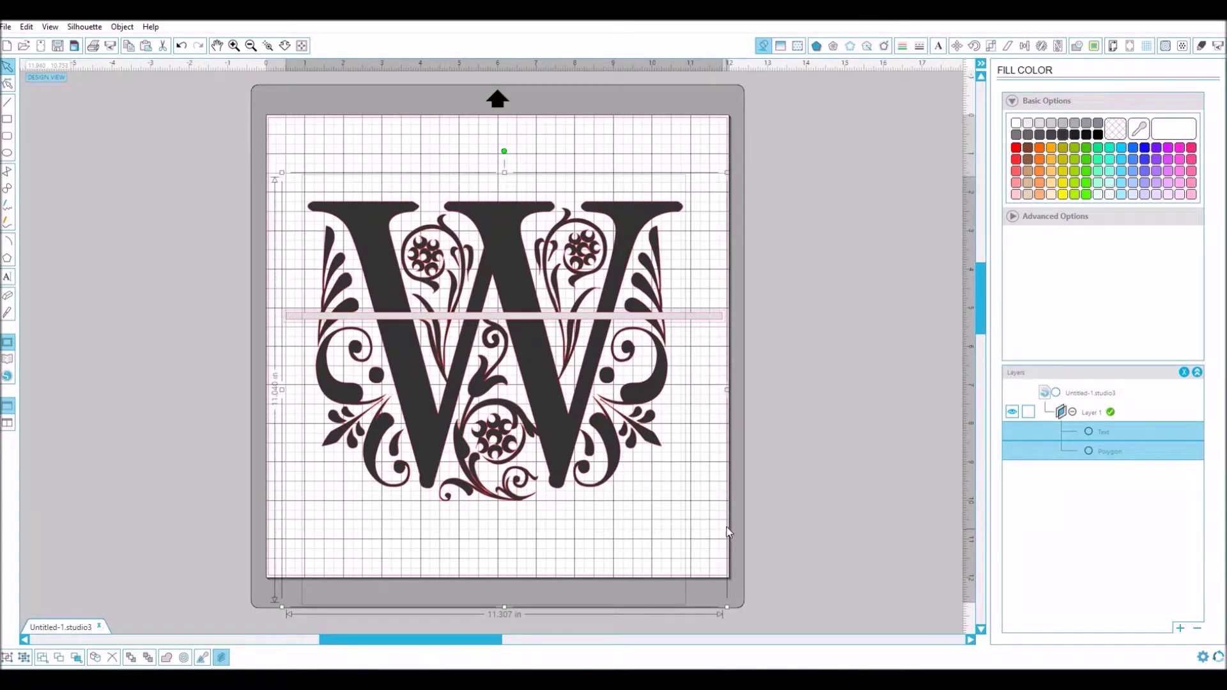
left_click(129, 28)
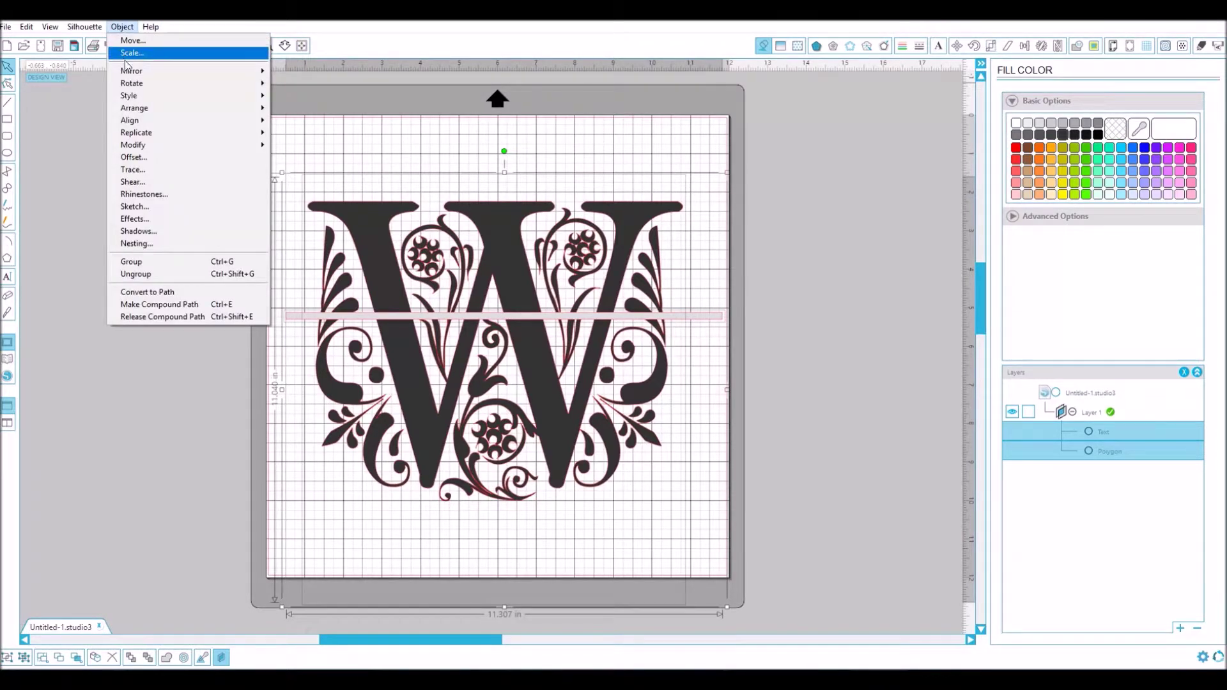
mouse_move(134, 145)
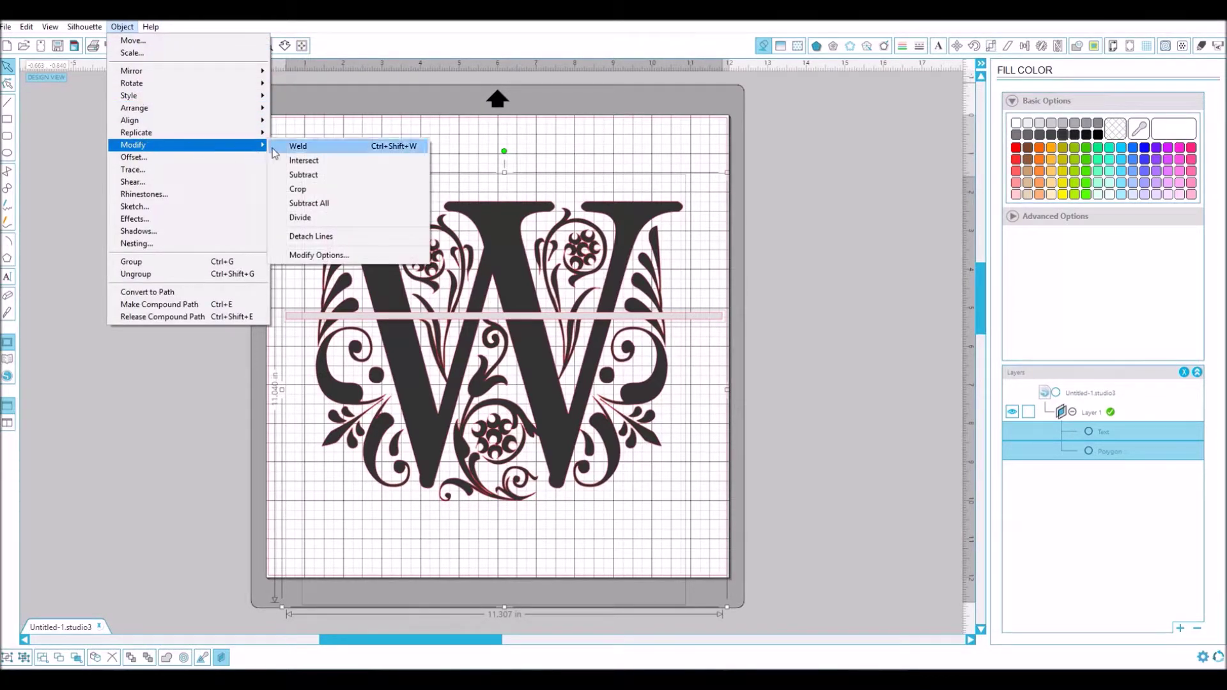
- Subtract the thin rectangle from the W using Modify > Subtract
left_click(295, 178)
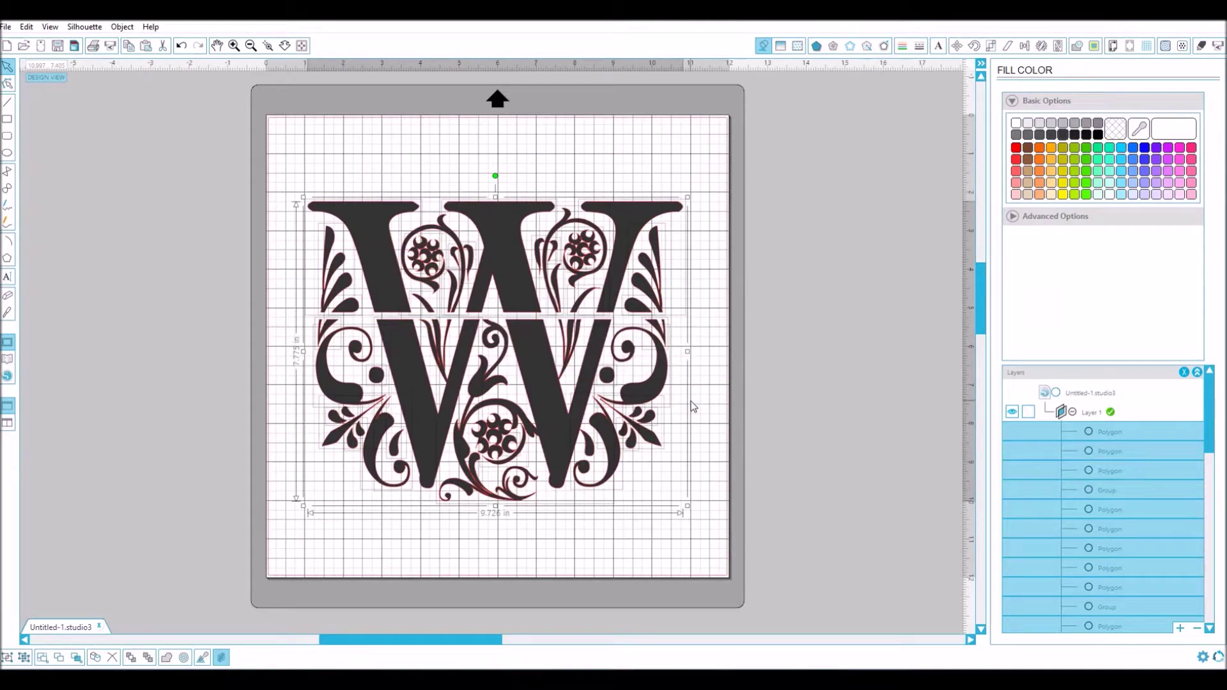
- Group the W pieces below the cut into one unit
left_click(282, 335)
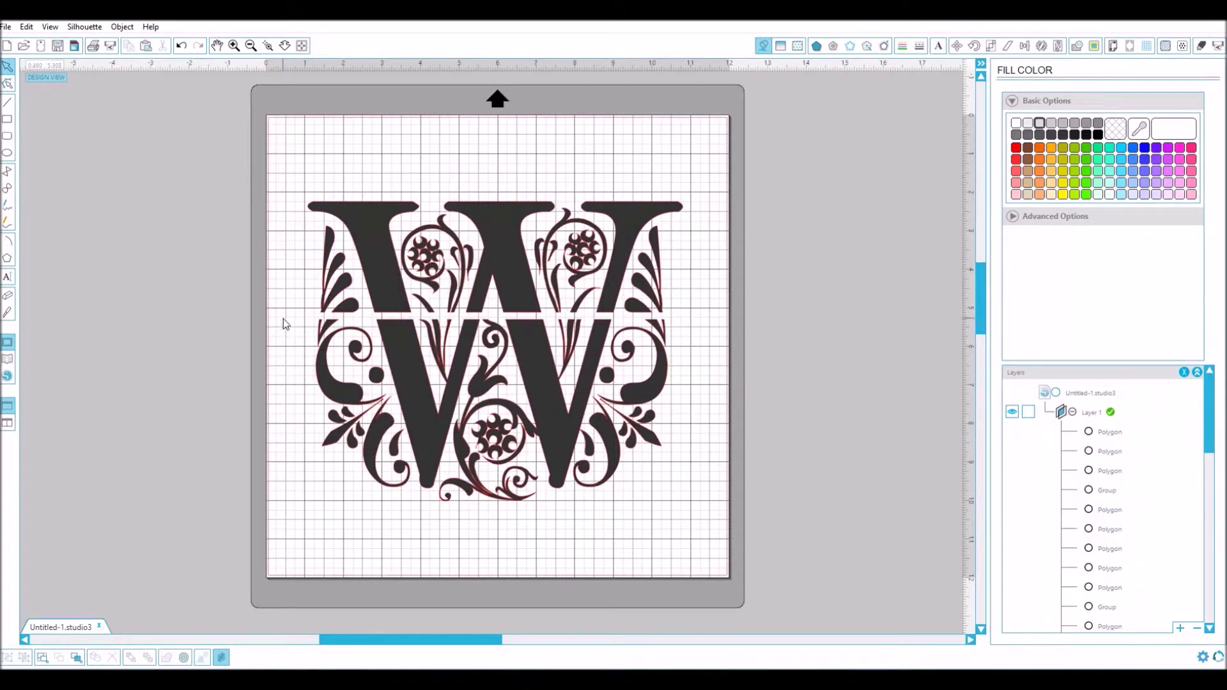
left_click_drag(283, 319, 655, 502)
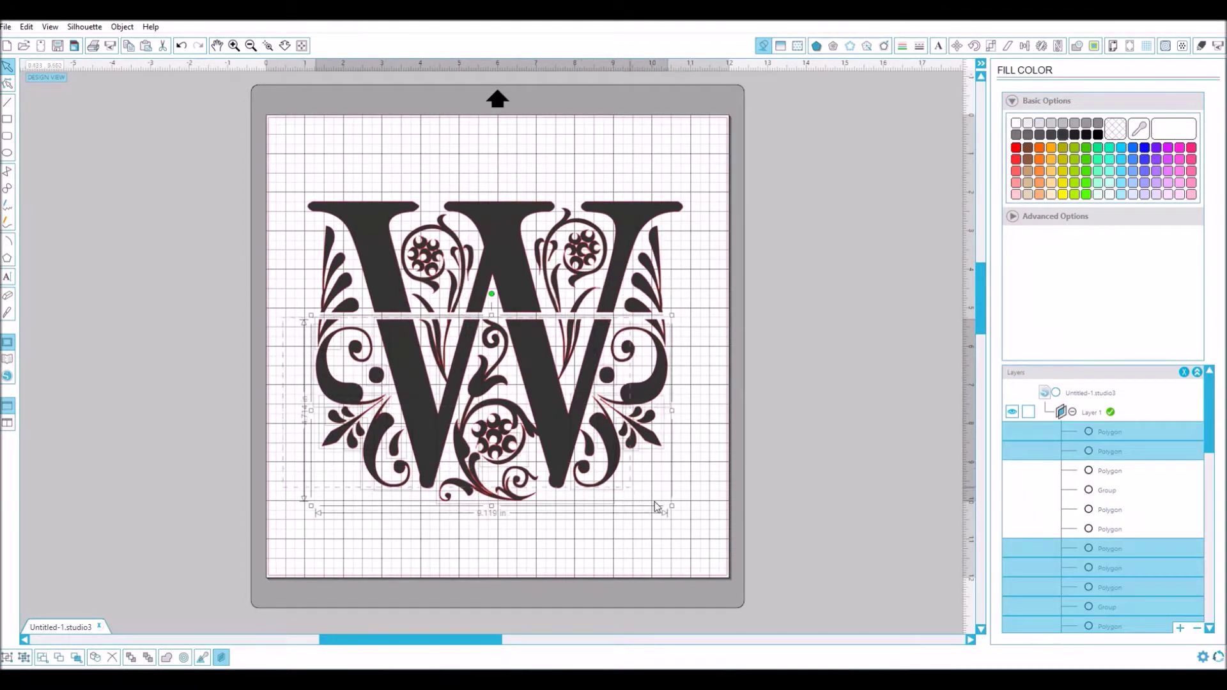
right_click(557, 448)
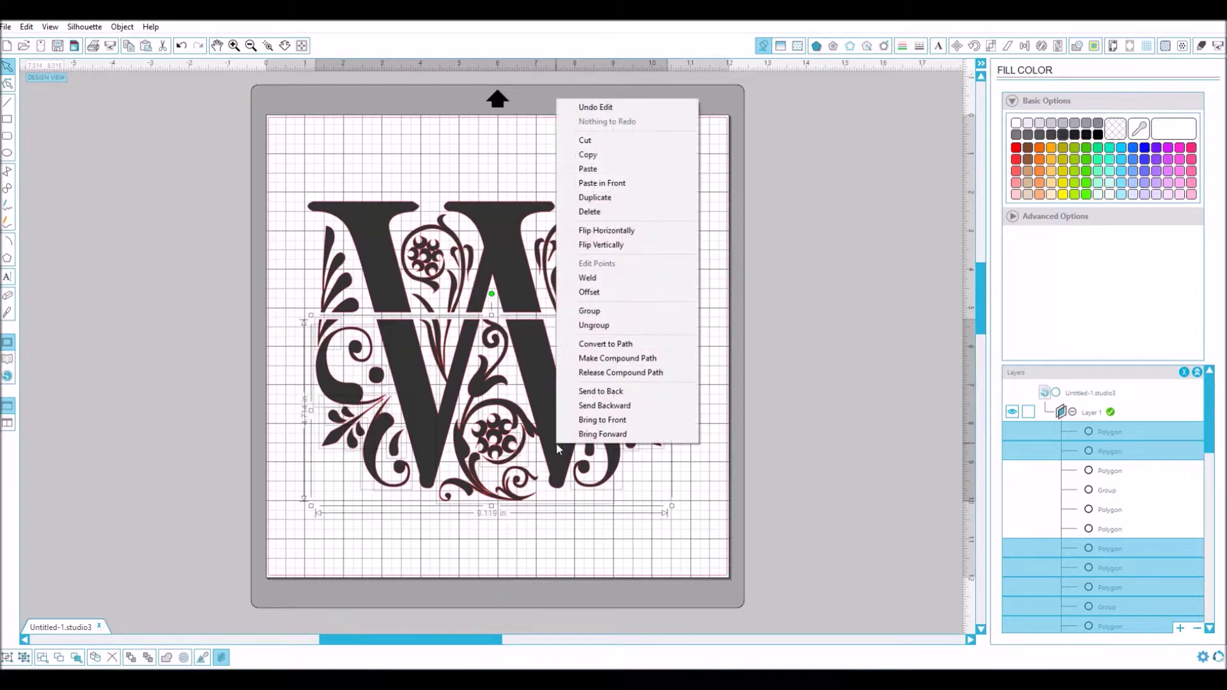
left_click(606, 309)
- Group the W pieces above the cut, then select the lower half
left_click_drag(285, 167, 473, 241)
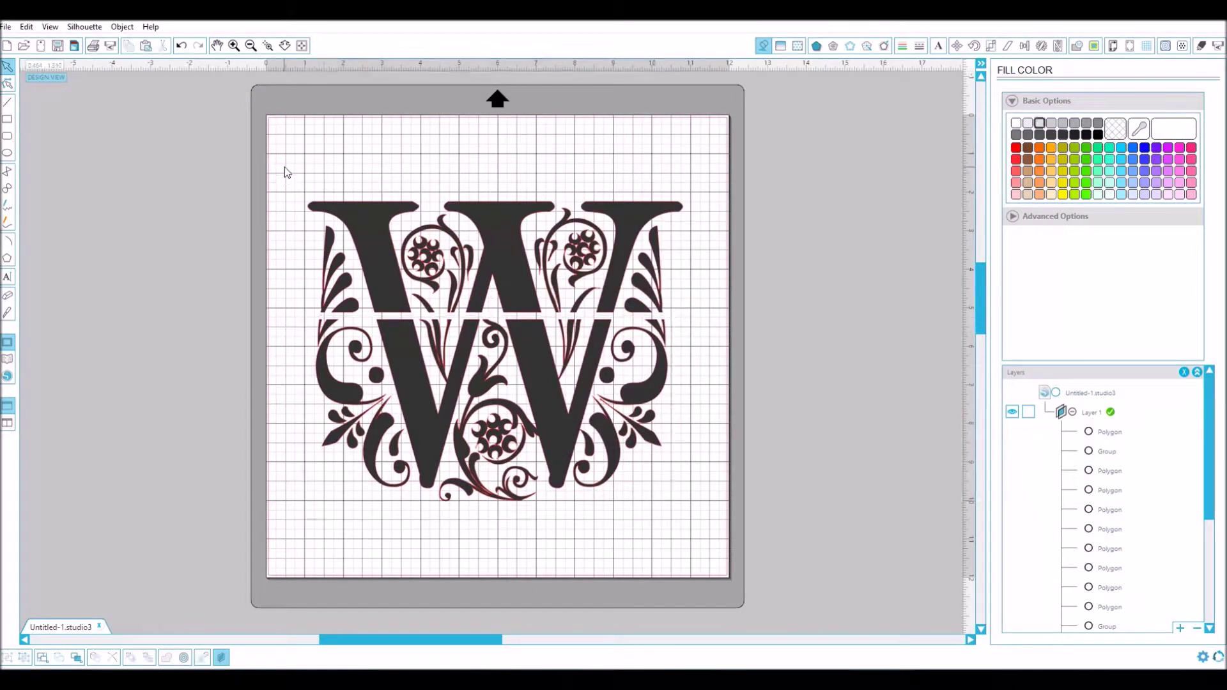
left_click(474, 242)
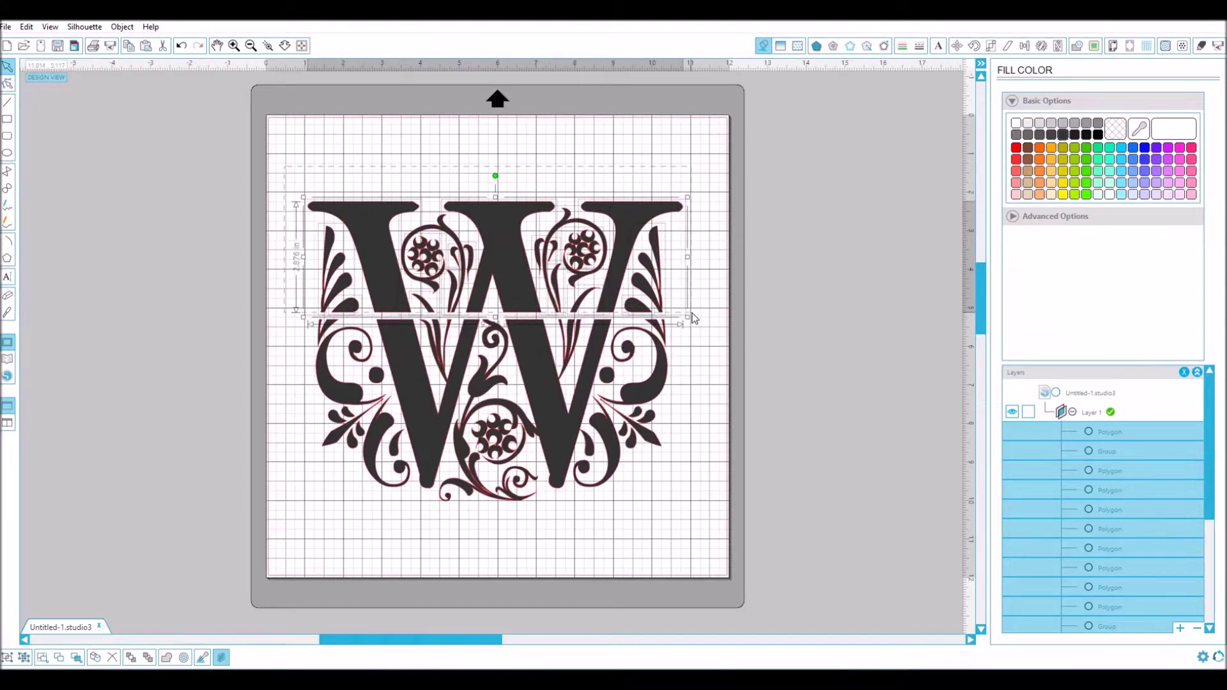
right_click(514, 228)
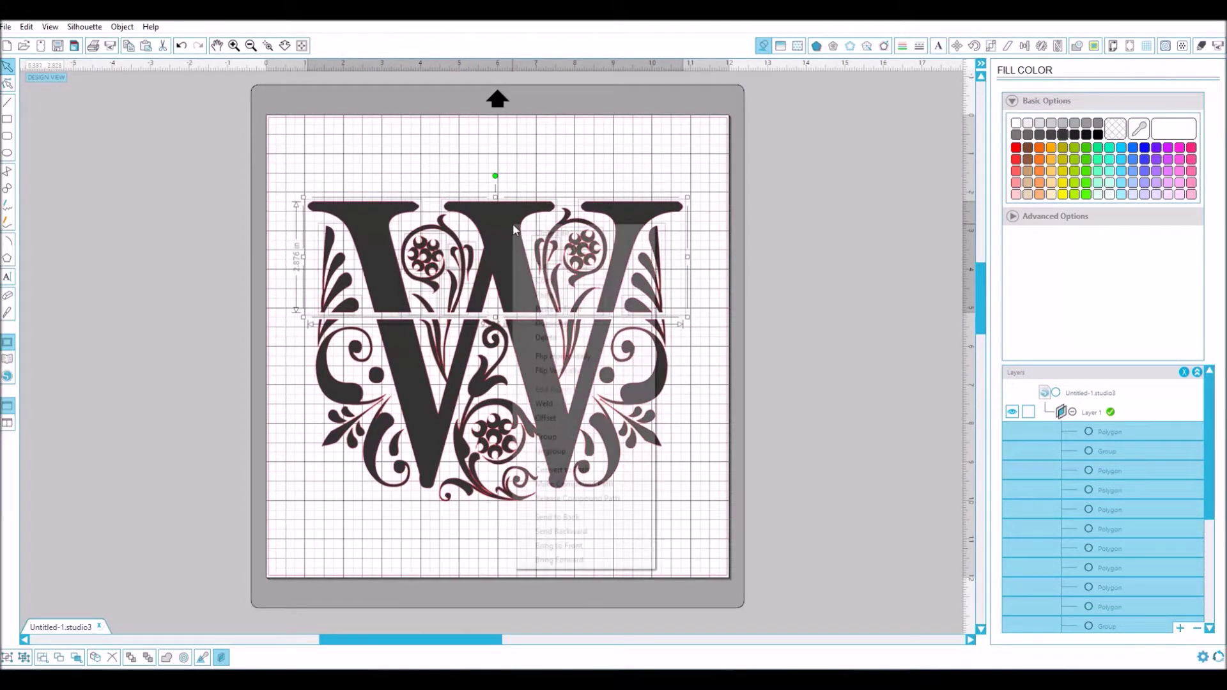
left_click(546, 437)
left_click(412, 549)
left_click(429, 470)
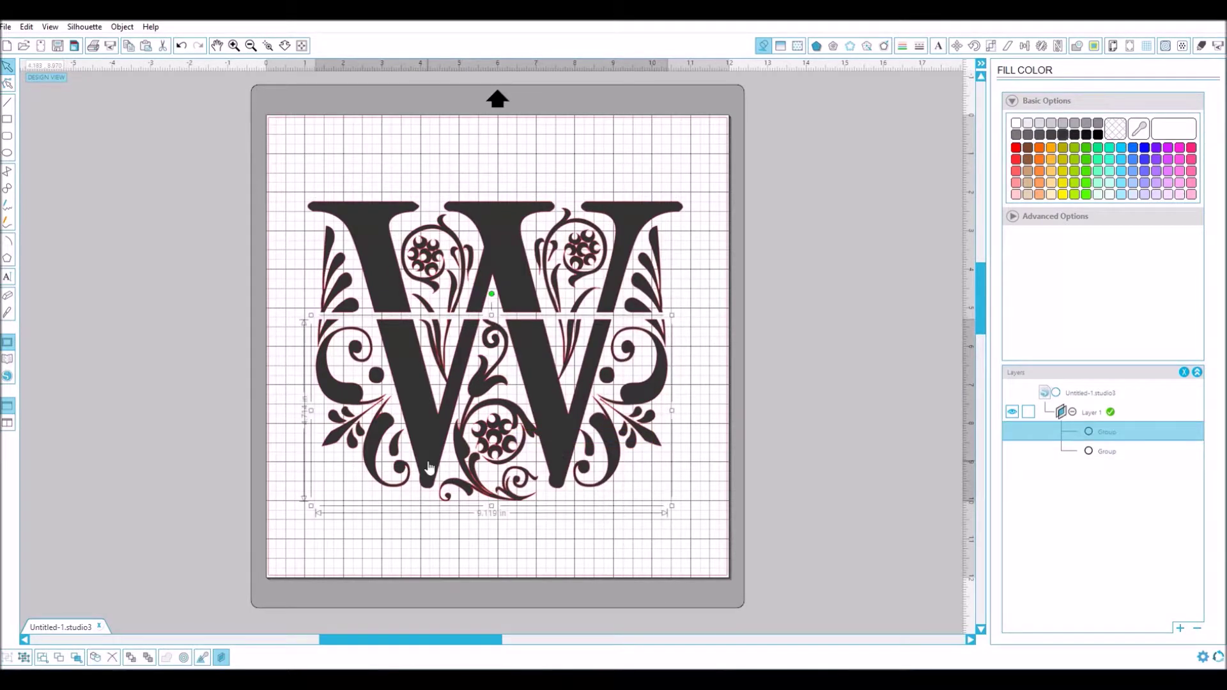
- Nudge the lower W half down three arrow-key steps to widen the gap
key("Down")
key("Down")
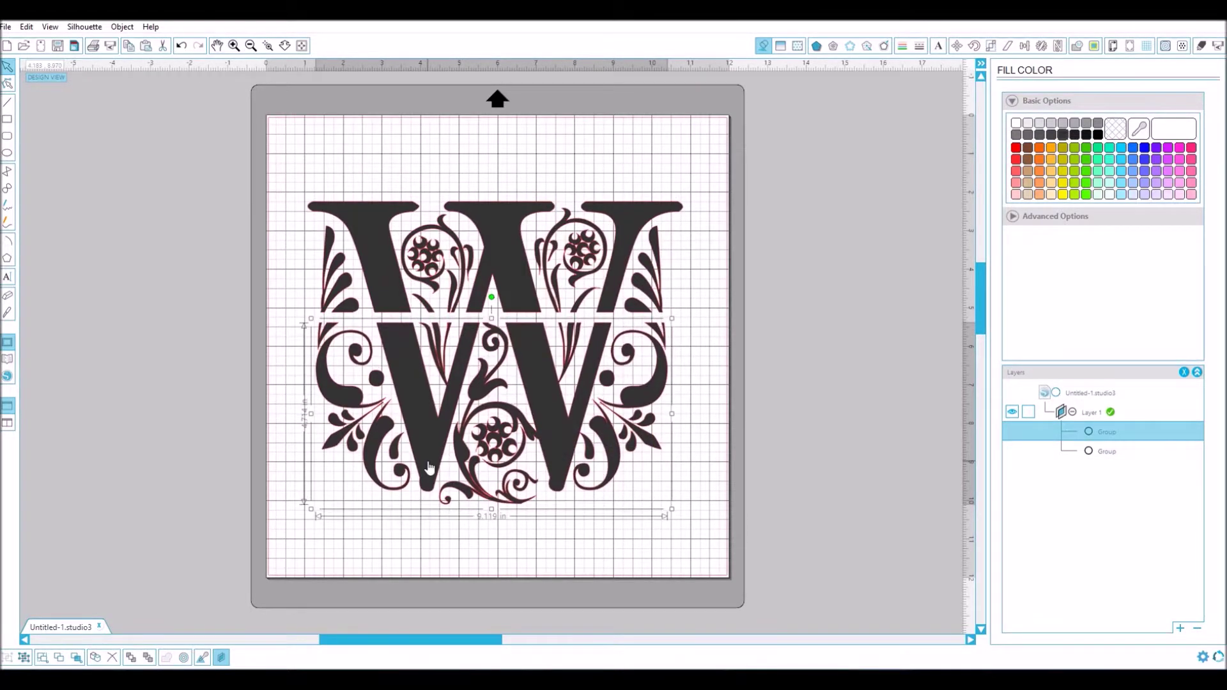
key("Down")
key("Down")
key("Down")
key("Down")
key("Down")
key("Down")
key("Down")
key("Down")
key("Down")
key("Down")
key("Down")
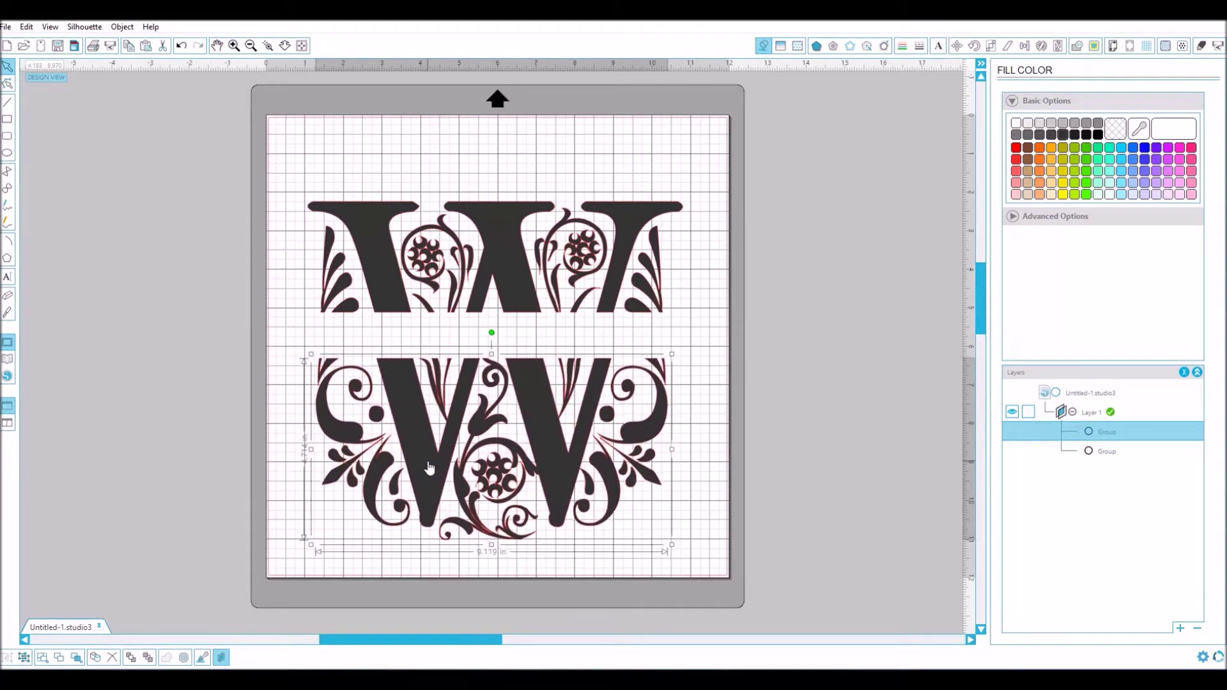
key("Down")
left_click(513, 288)
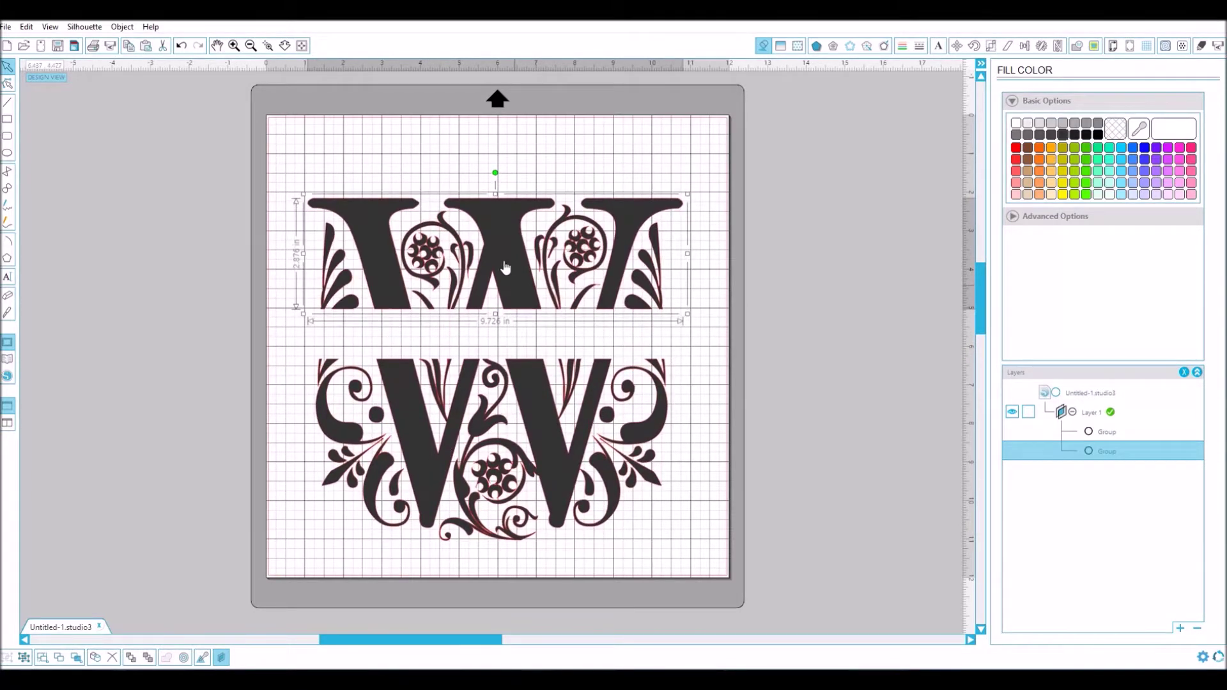
left_click(409, 166)
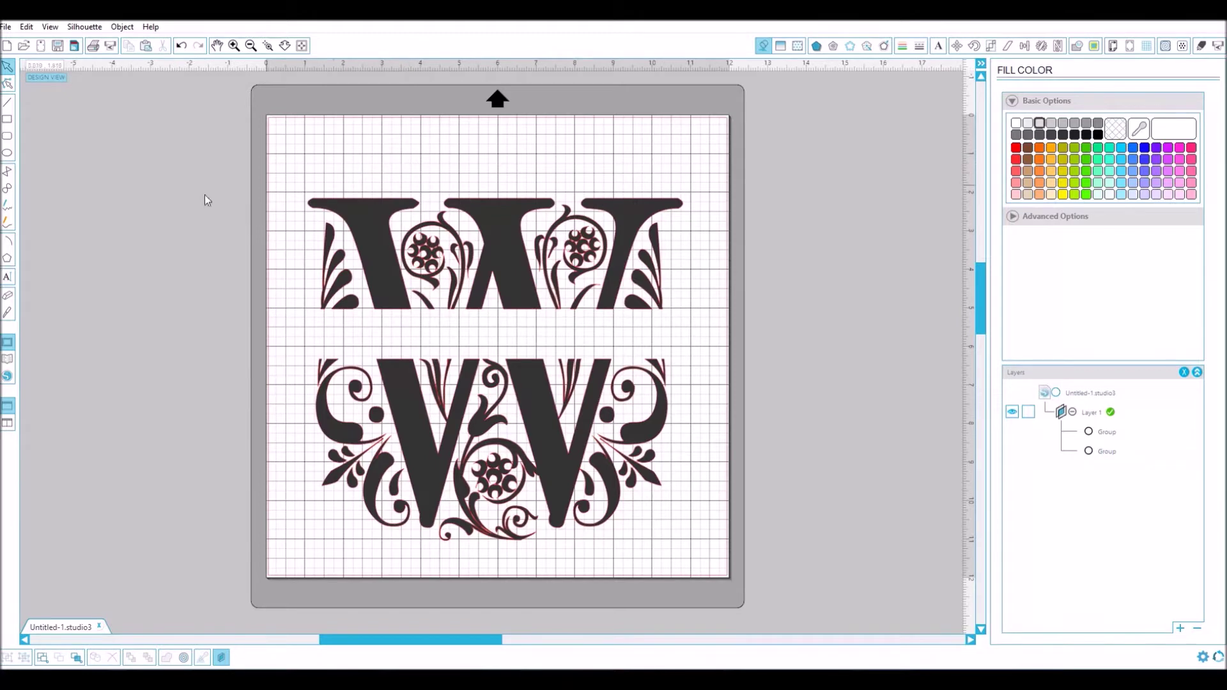
left_click(8, 118)
- Draw a long thin rectangle spanning the gap, as wide as the letter
left_click_drag(298, 310, 688, 327)
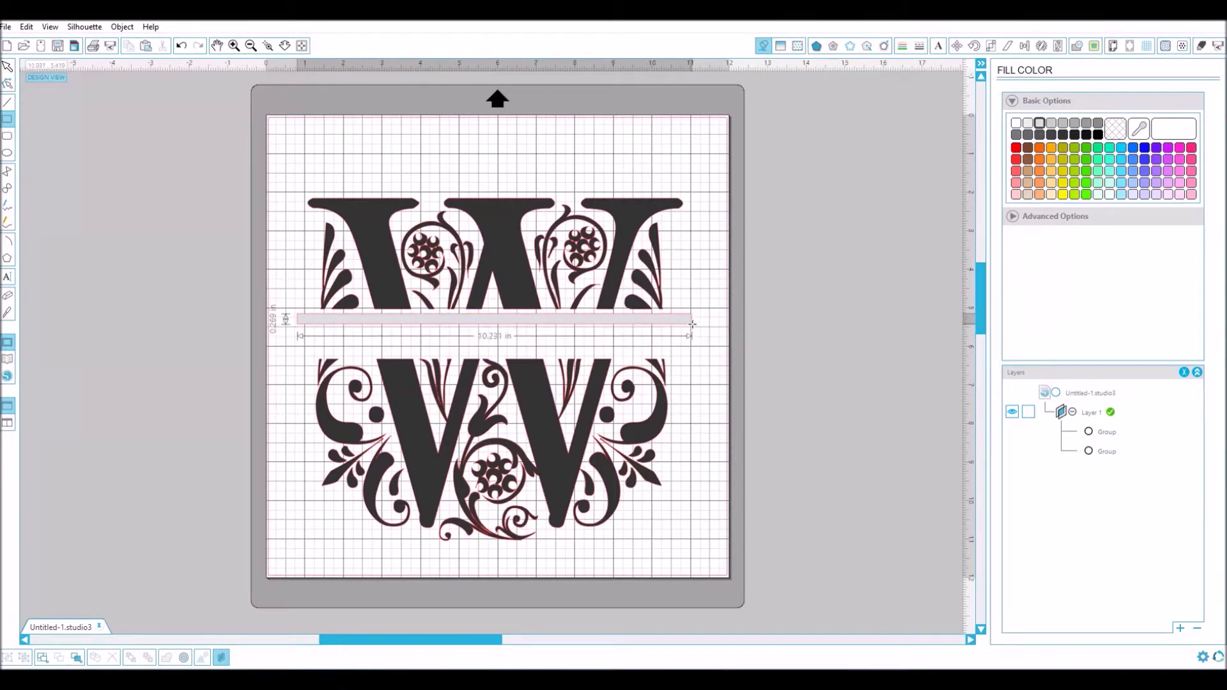
left_click_drag(687, 326, 695, 323)
left_click_drag(693, 324, 694, 324)
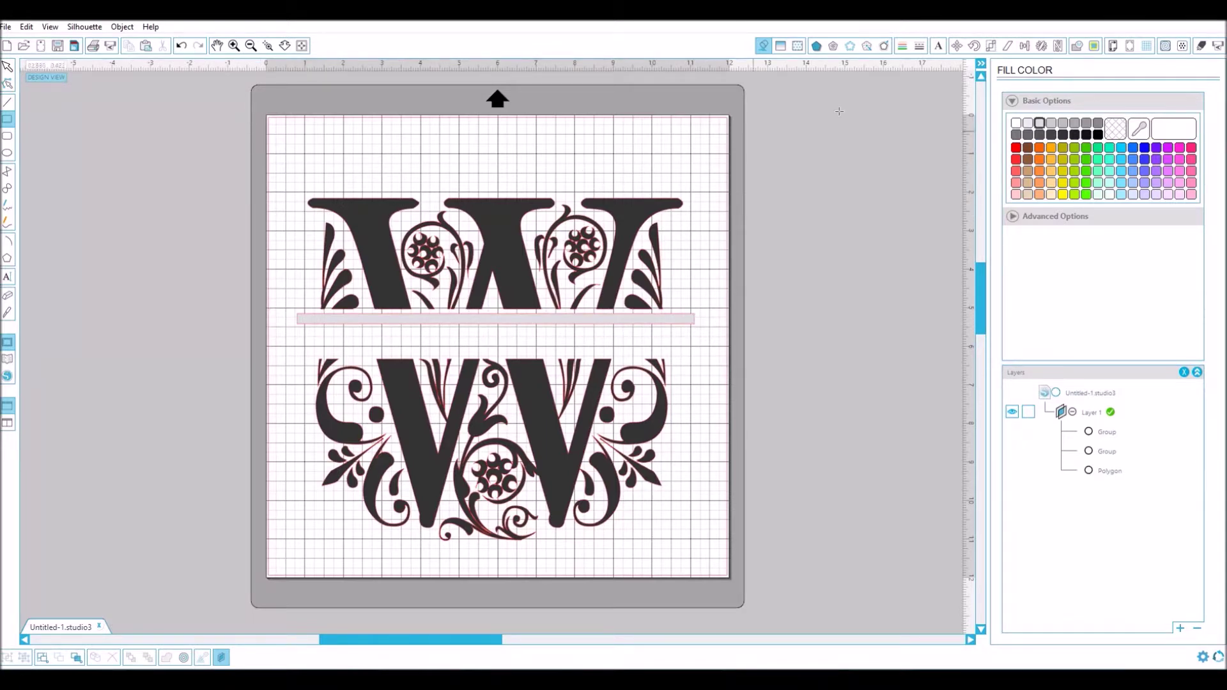
- Fill the thin bar black and move it up against the upper W half
left_click(10, 67)
left_click(490, 319)
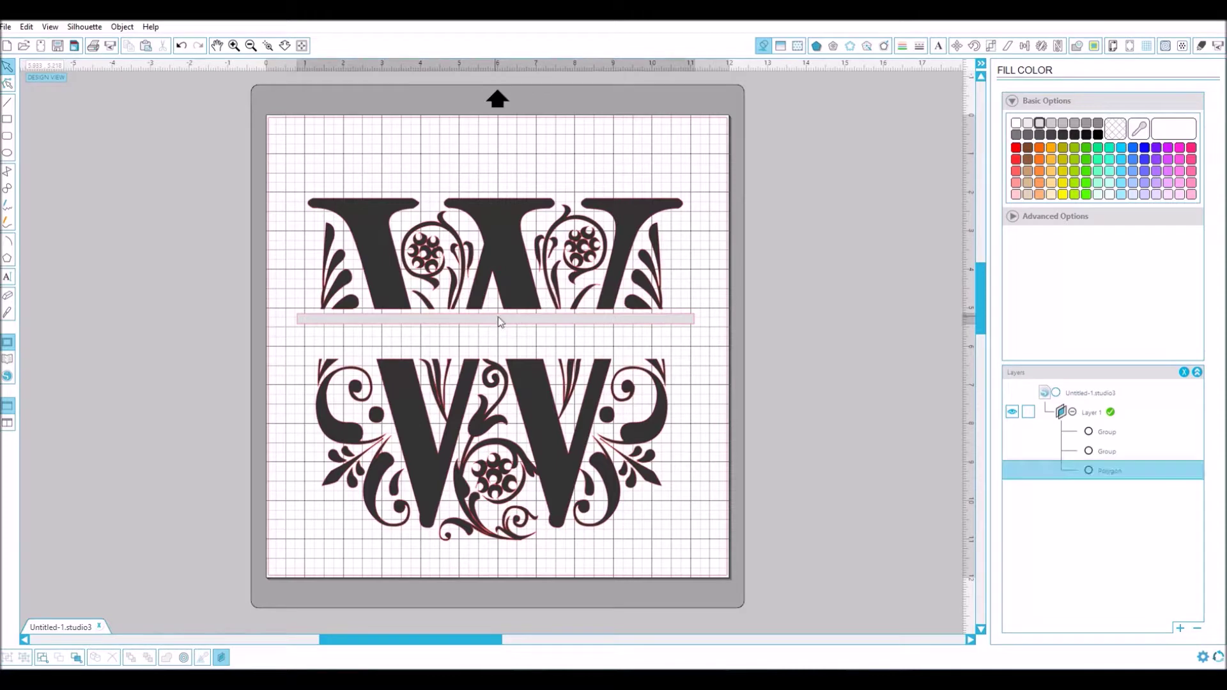
left_click(1064, 136)
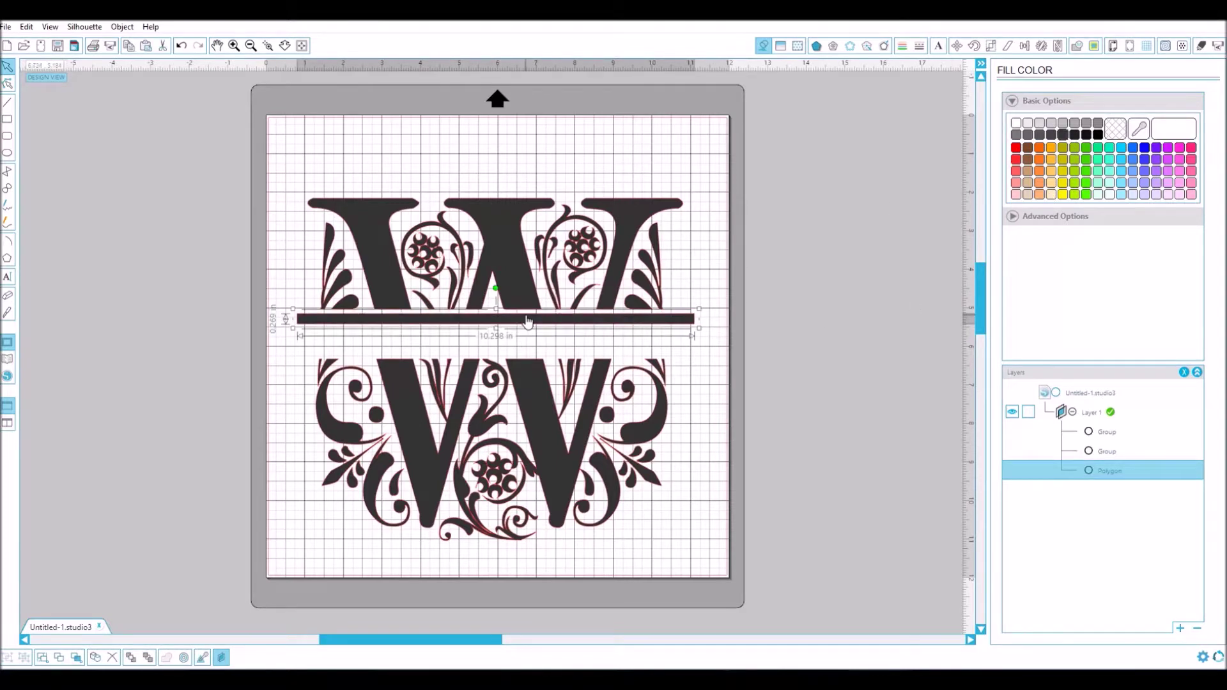
left_click_drag(526, 322, 527, 311)
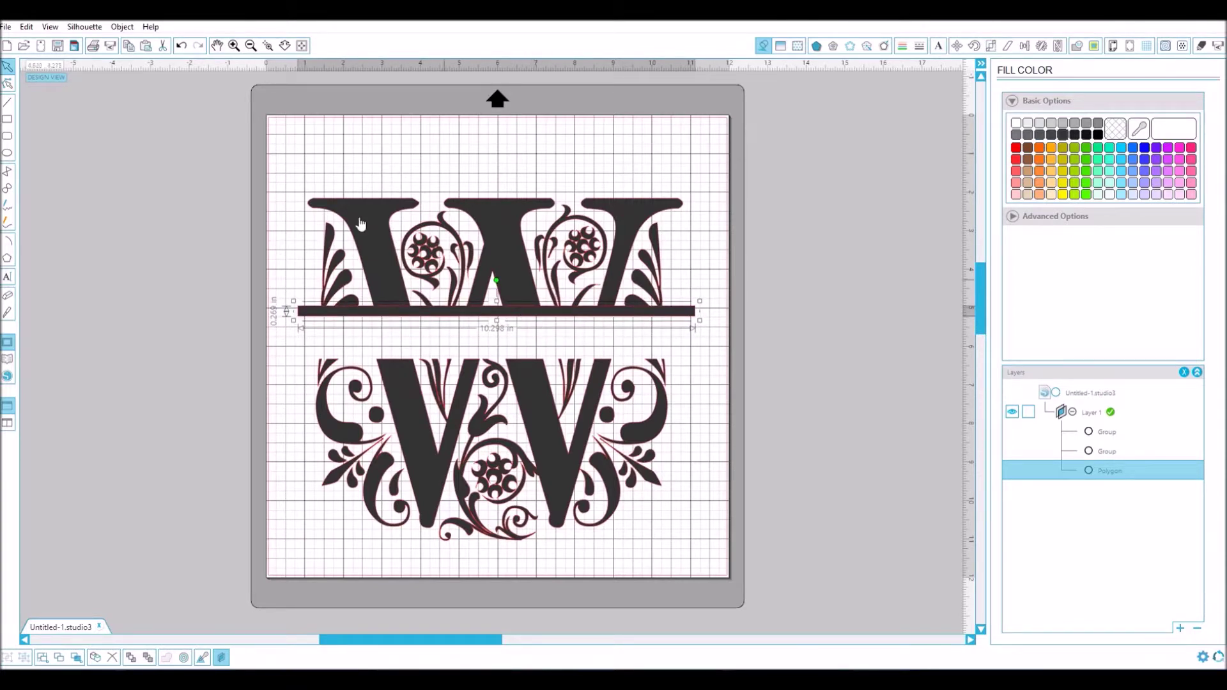
- Duplicate the black bar and set the copy on top of the lower W half
right_click(390, 318)
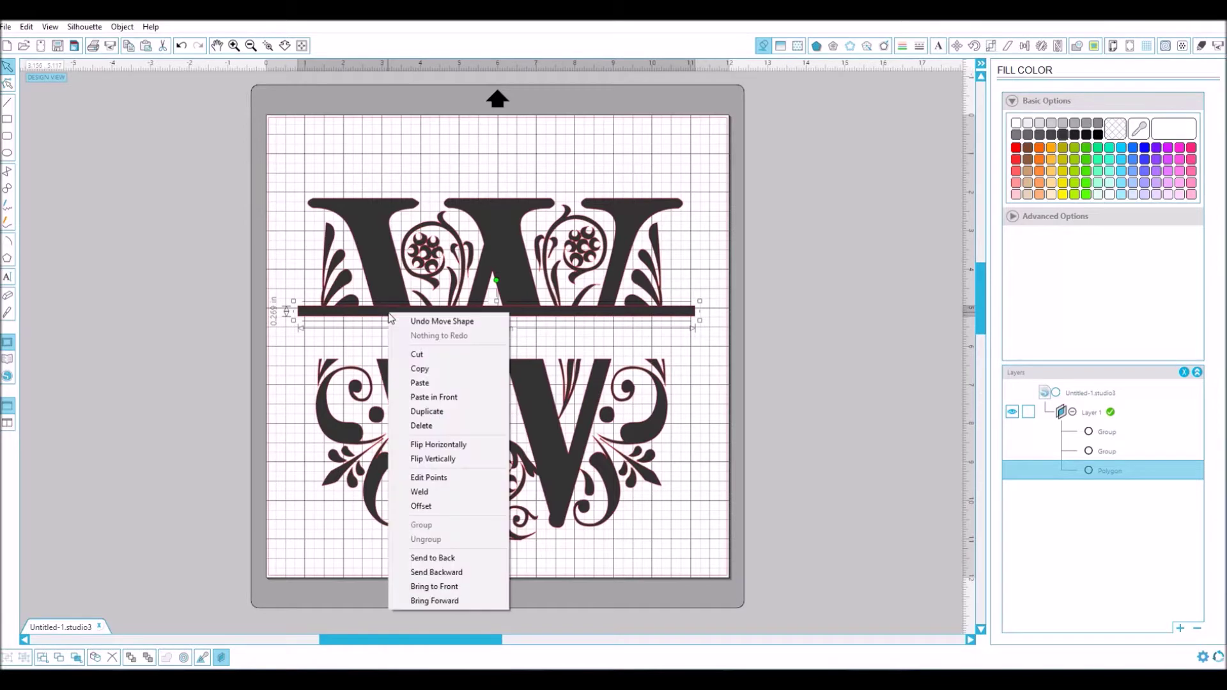
left_click(428, 415)
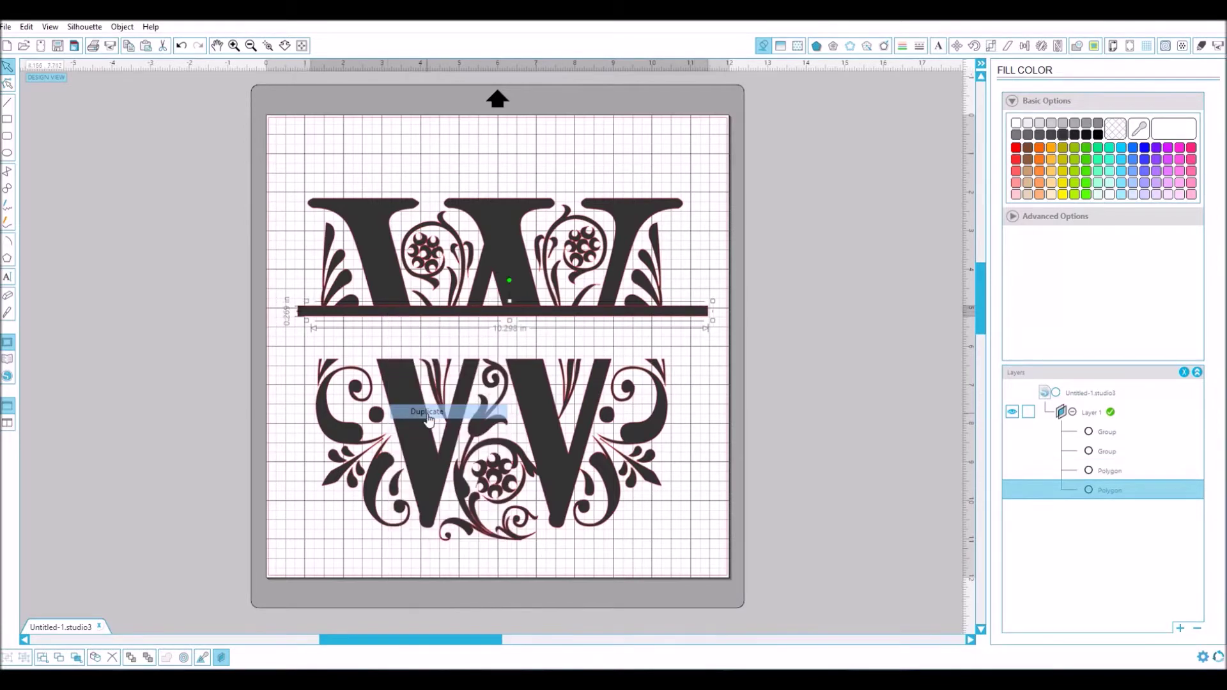
left_click_drag(544, 316, 535, 368)
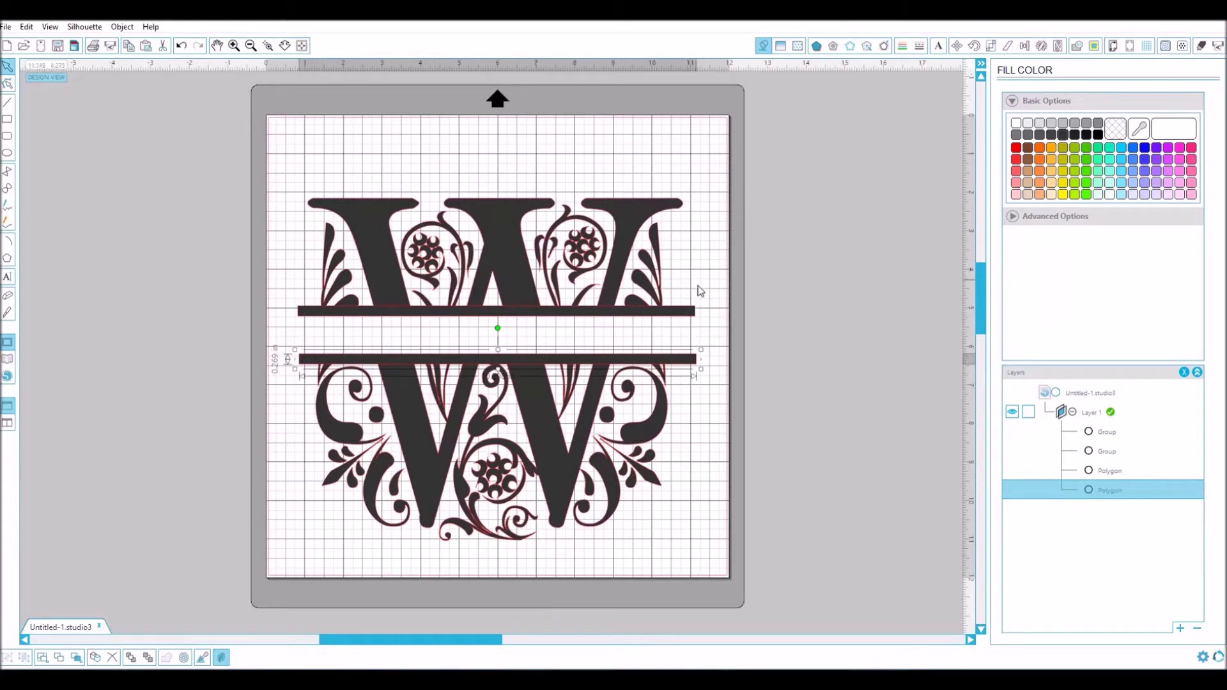
left_click(317, 177)
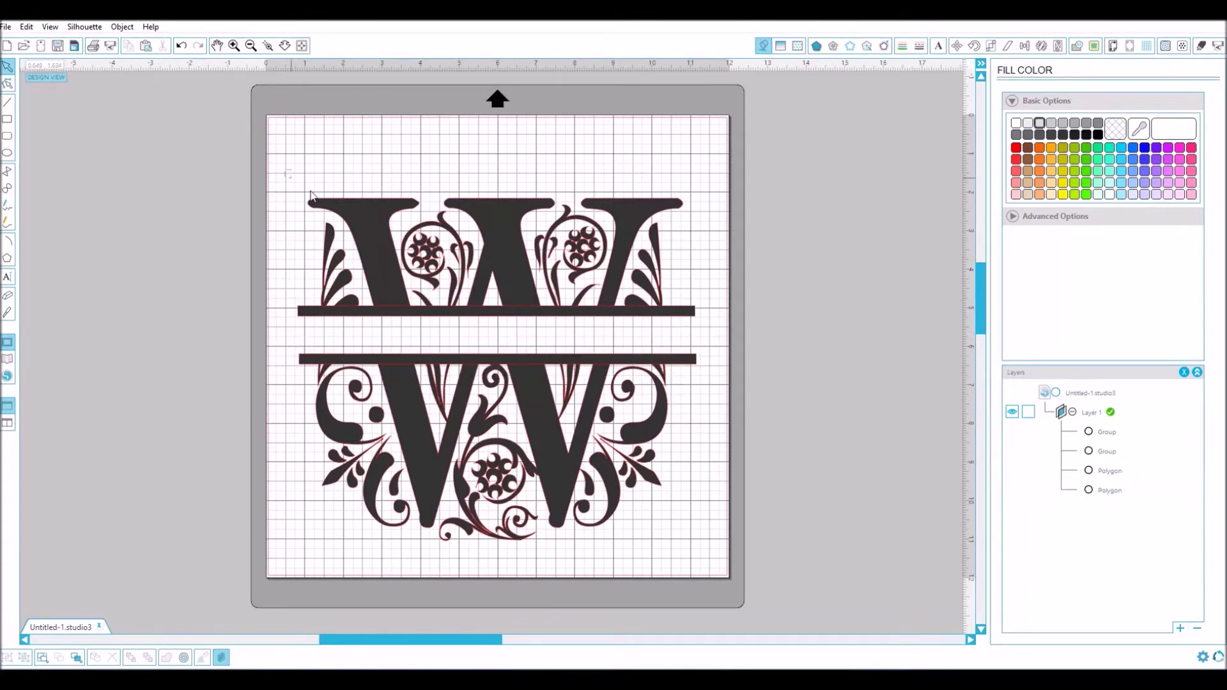
- Weld the upper bar into the upper W half
left_click_drag(310, 196, 710, 336)
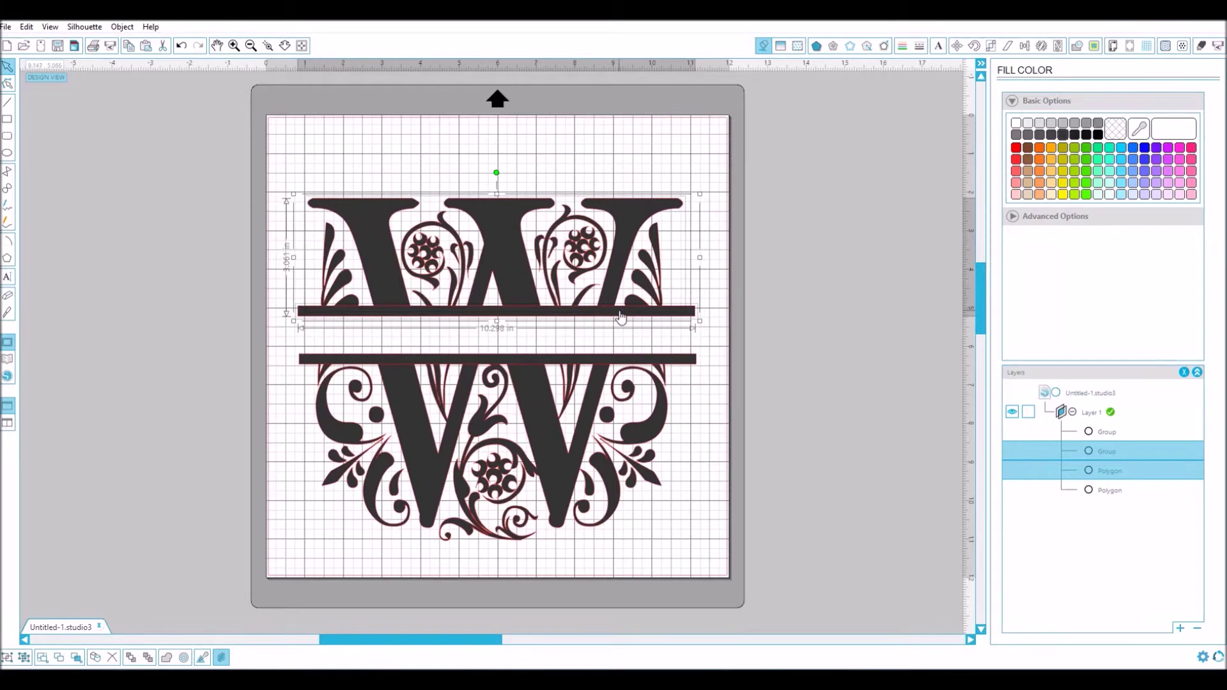
right_click(622, 317)
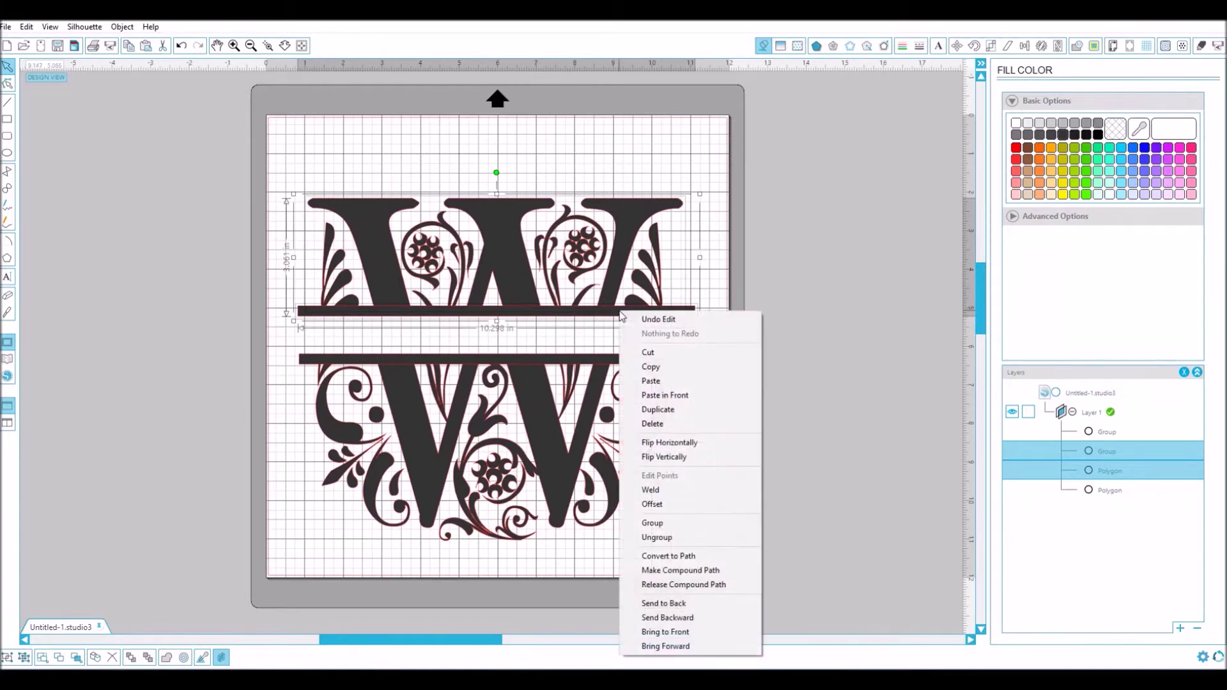
left_click(664, 492)
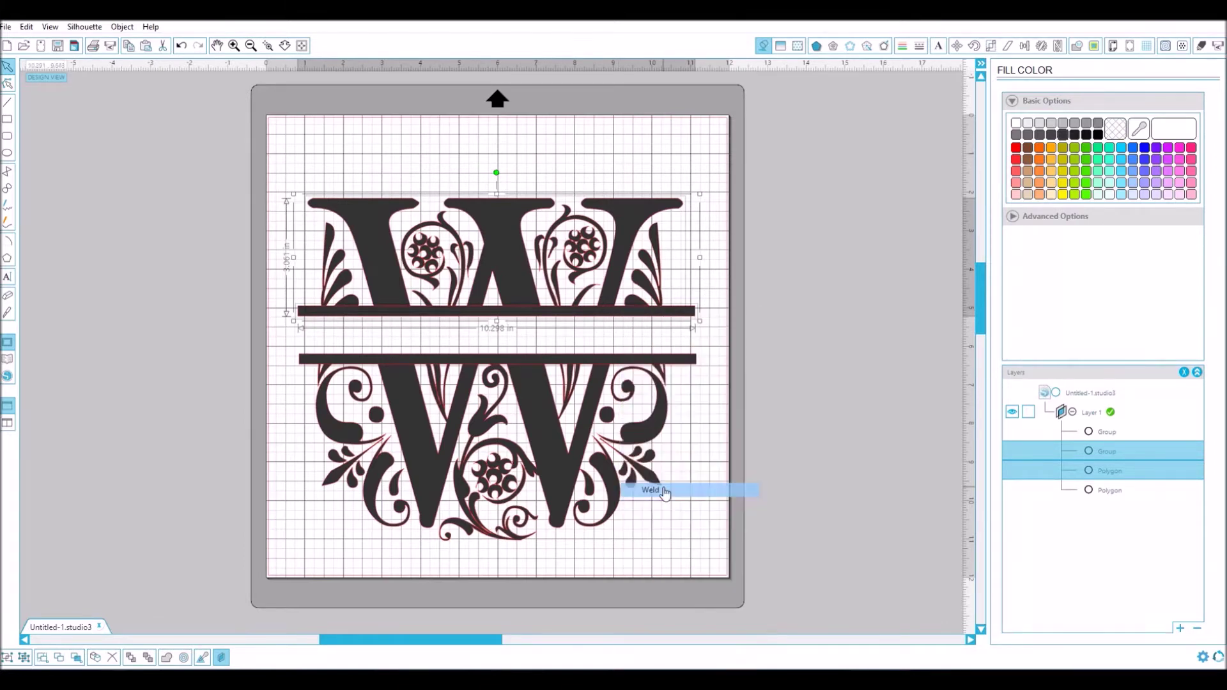
- Reselect the upper half's pieces and group them into one piece
left_click(705, 335)
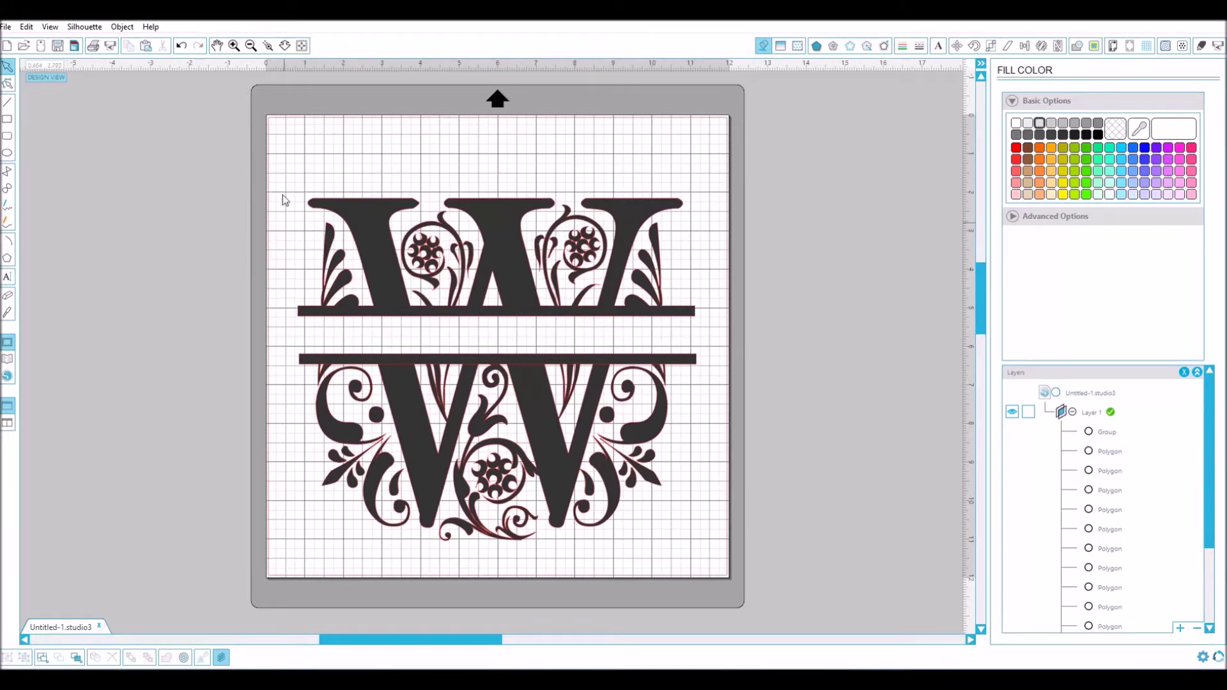
left_click(340, 213)
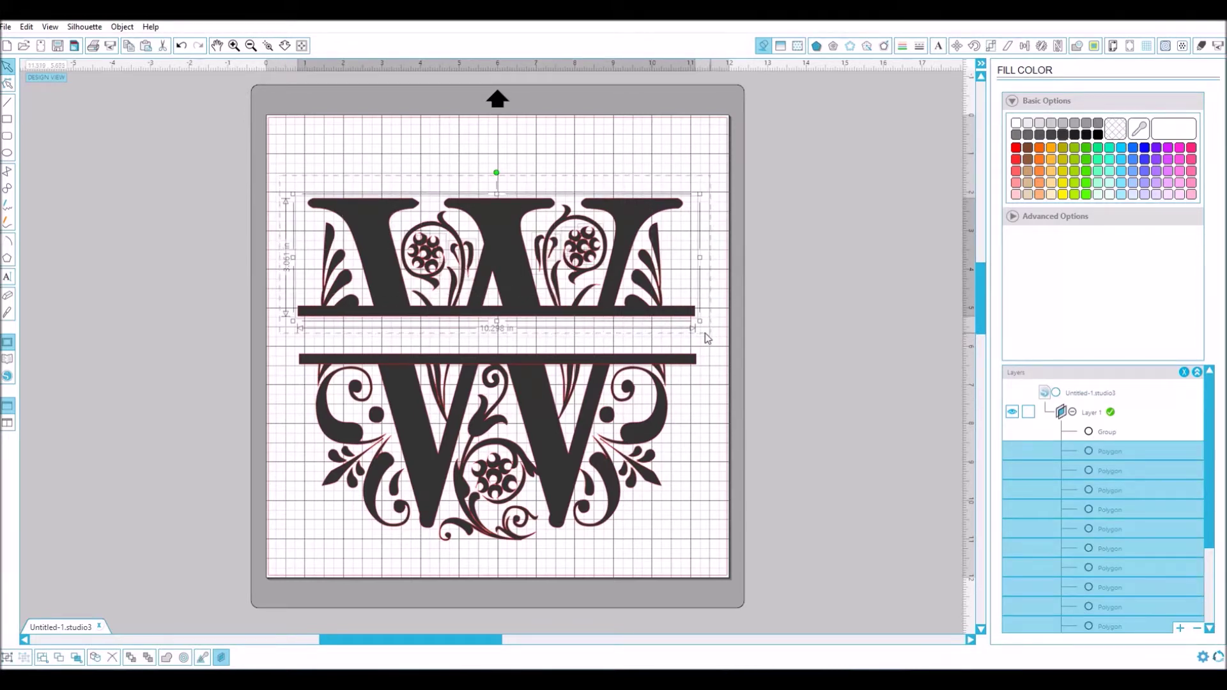
right_click(587, 318)
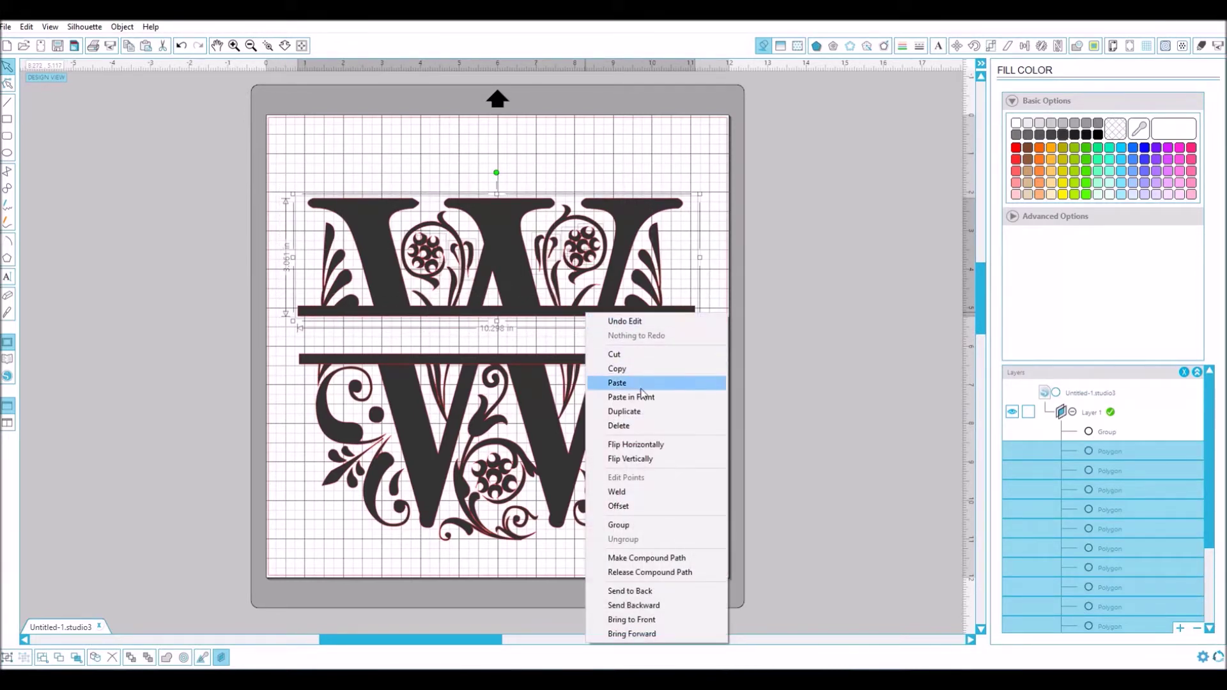
left_click(619, 524)
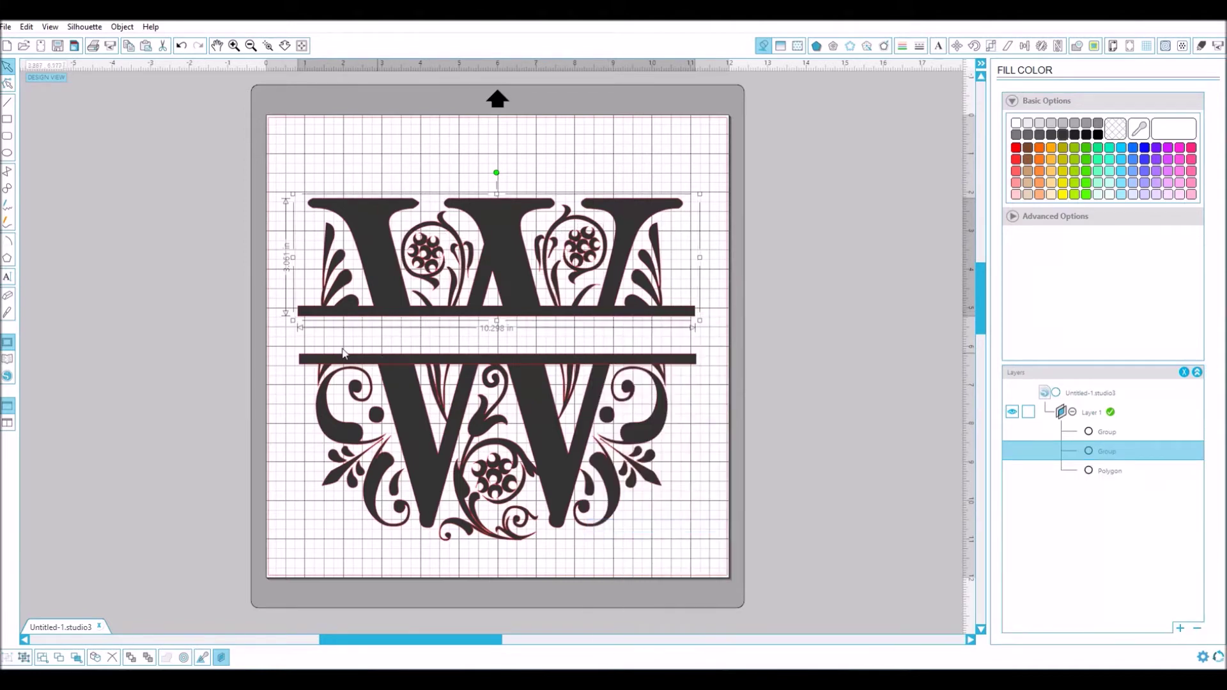
- Select the lower W half and its bar and weld them together
left_click_drag(274, 352, 710, 552)
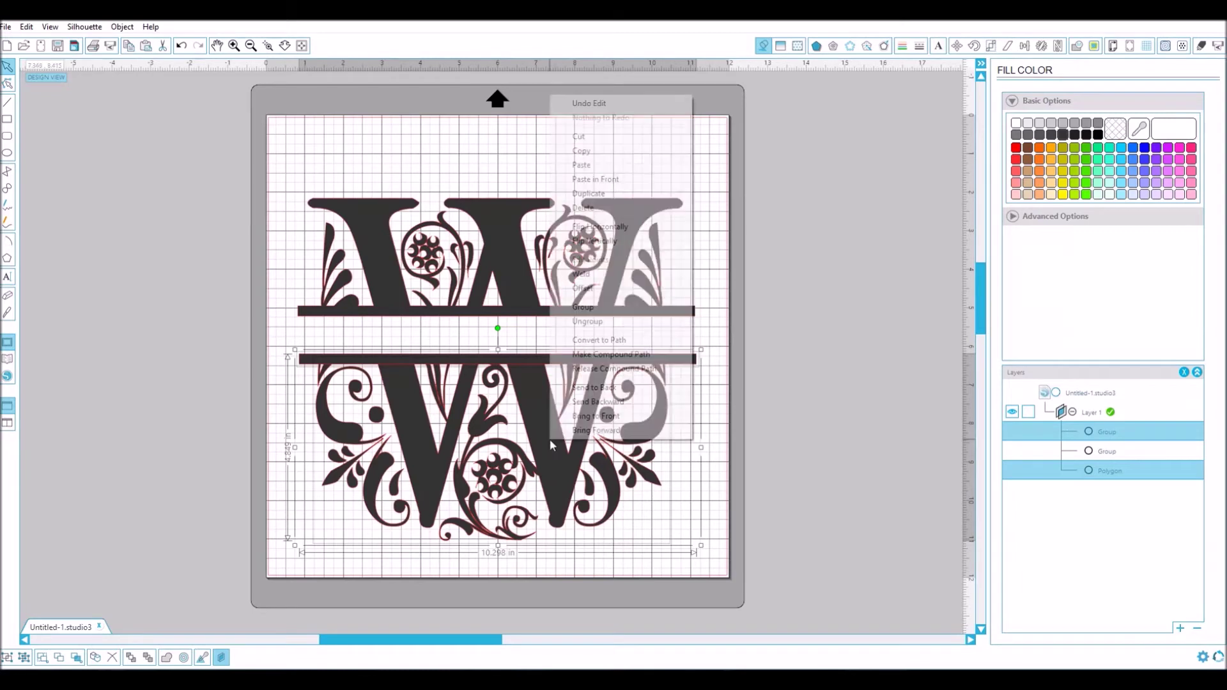
right_click(551, 95)
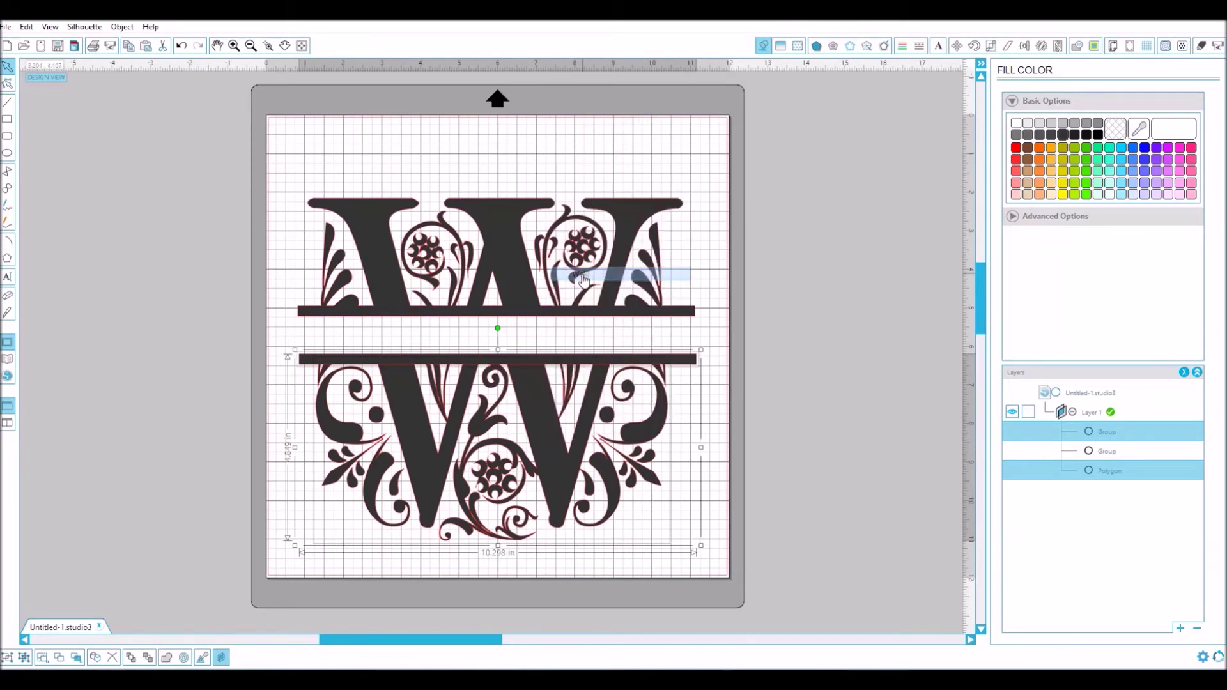
key("ctrl+shift+g")
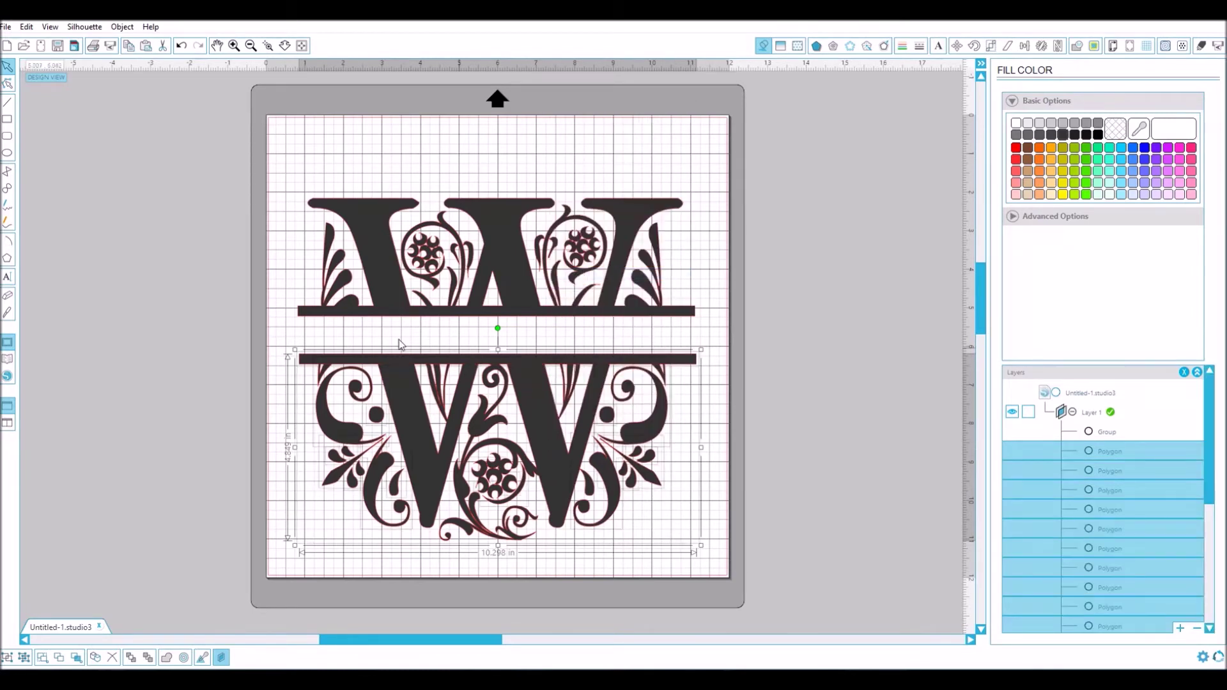
- Reselect the lower half's pieces and group them into one piece
left_click(286, 341)
left_click_drag(282, 339, 706, 554)
right_click(547, 441)
left_click(579, 320)
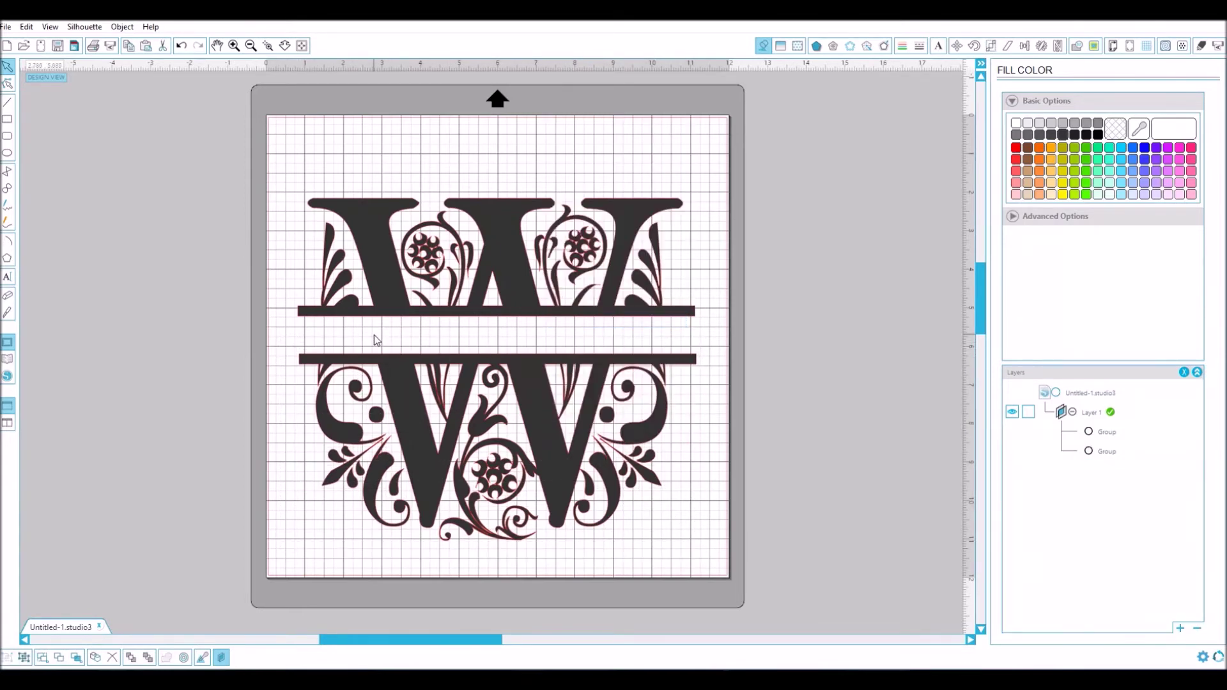
- Drag the lower grouped W half slightly lower to widen the band between the bars, then deselect
mouse_move(366, 377)
left_mouse_down()
mouse_move(447, 454)
mouse_move(352, 384)
left_mouse_up()
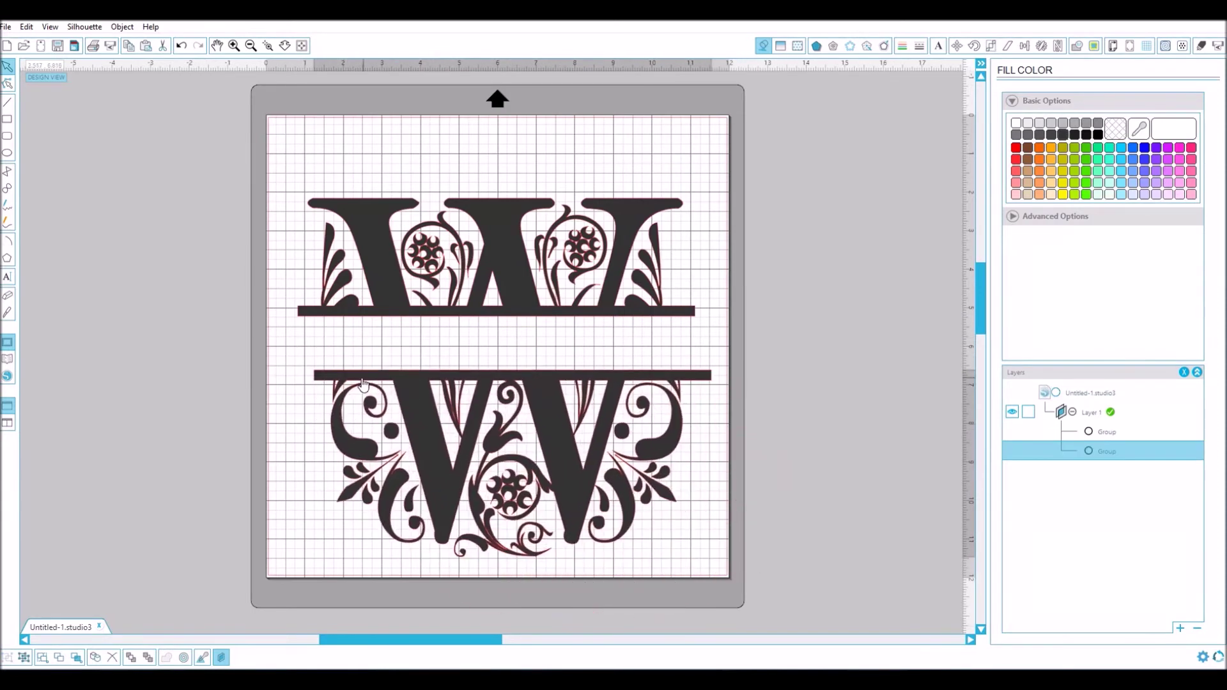
left_click(388, 351)
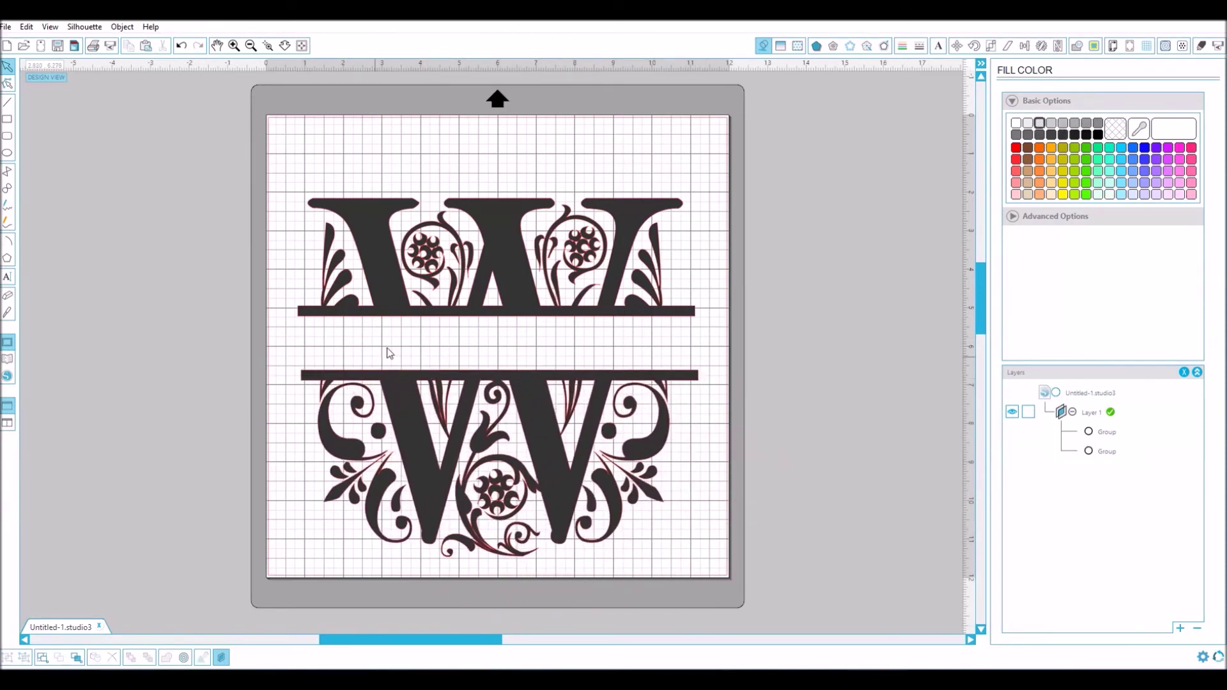